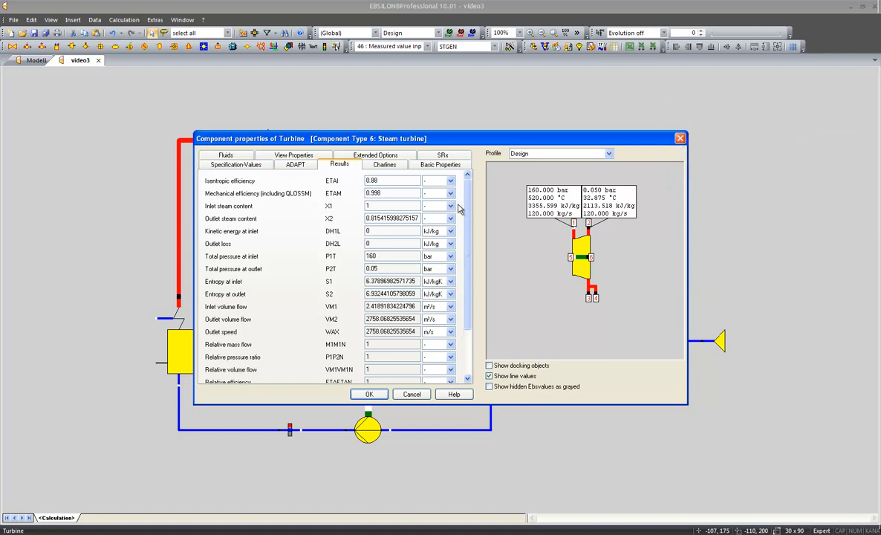
# Step: Review the turbine's calculated results and the pipe values of the water line between the condenser and the lower pump
pyautogui.scroll(-3, 436, 216)
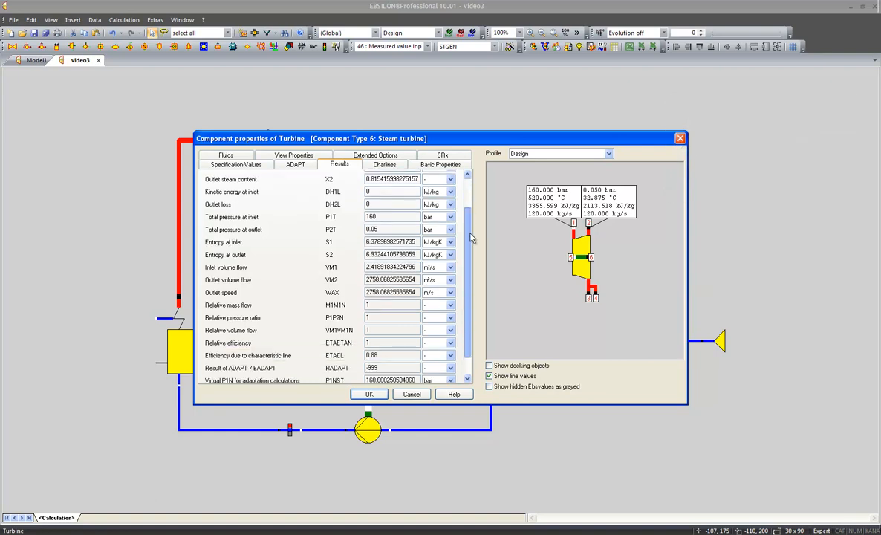
pyautogui.click(363, 394)
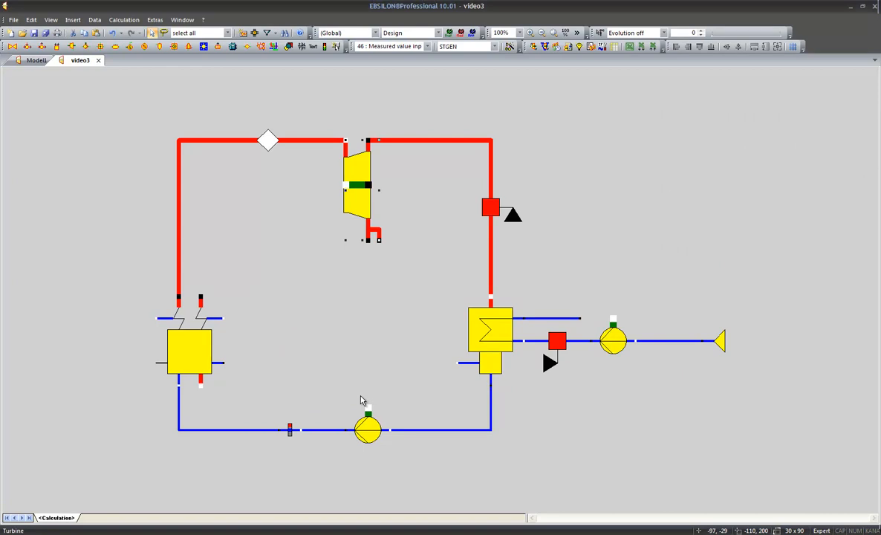
pyautogui.click(414, 430)
pyautogui.doubleClick(414, 430)
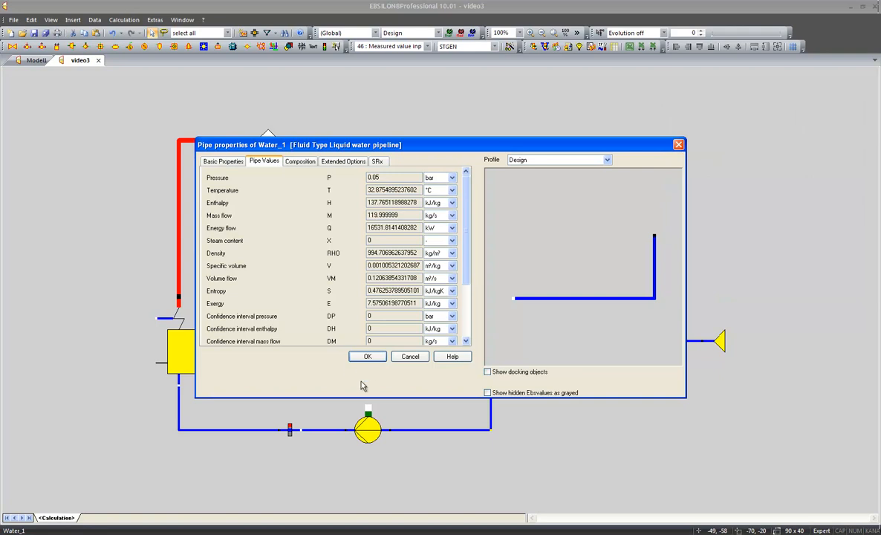
pyautogui.click(368, 357)
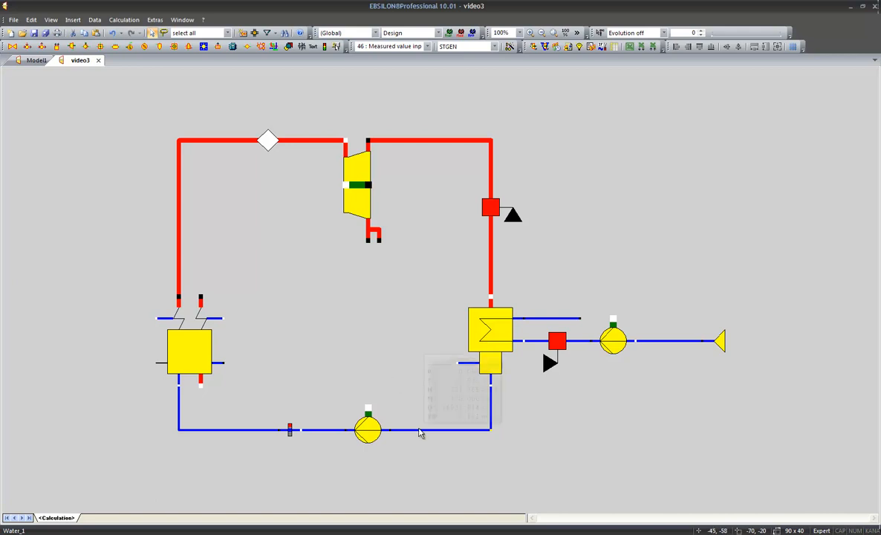
pyautogui.moveTo(419, 435)
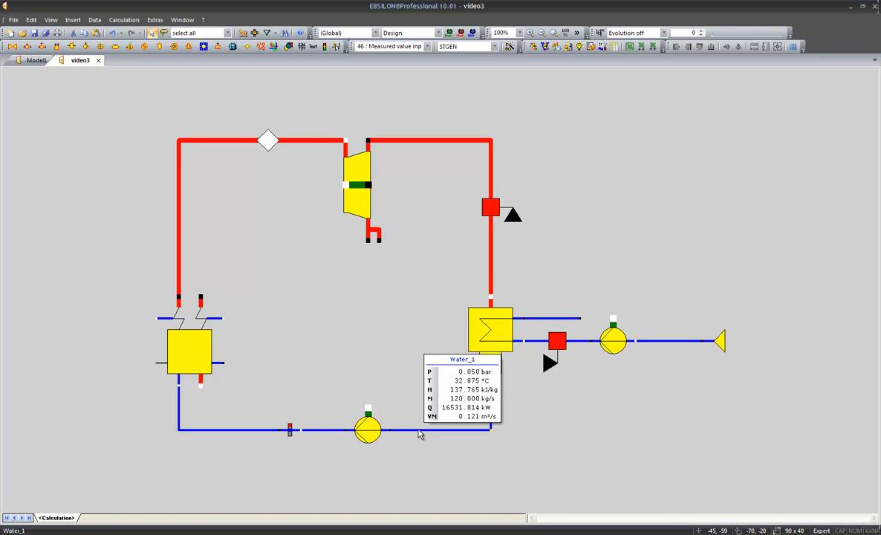
pyautogui.moveTo(366, 433)
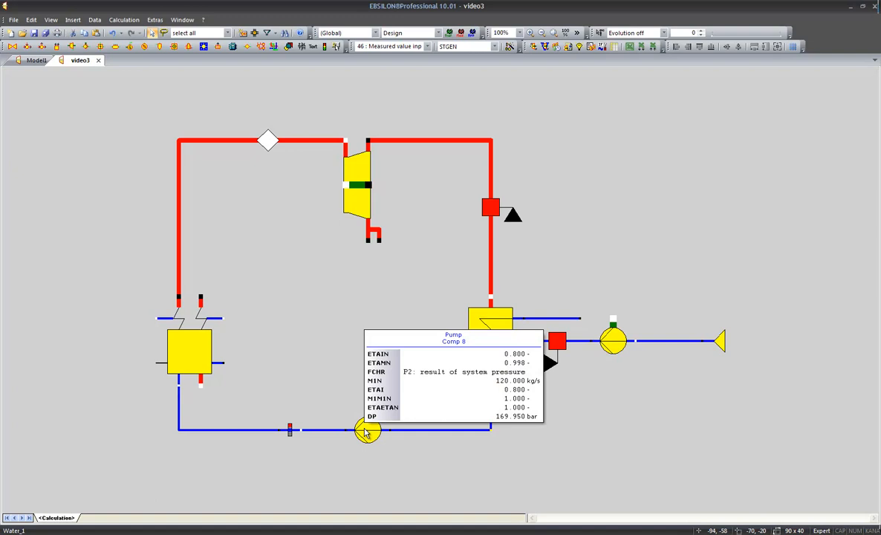
pyautogui.moveTo(361, 214)
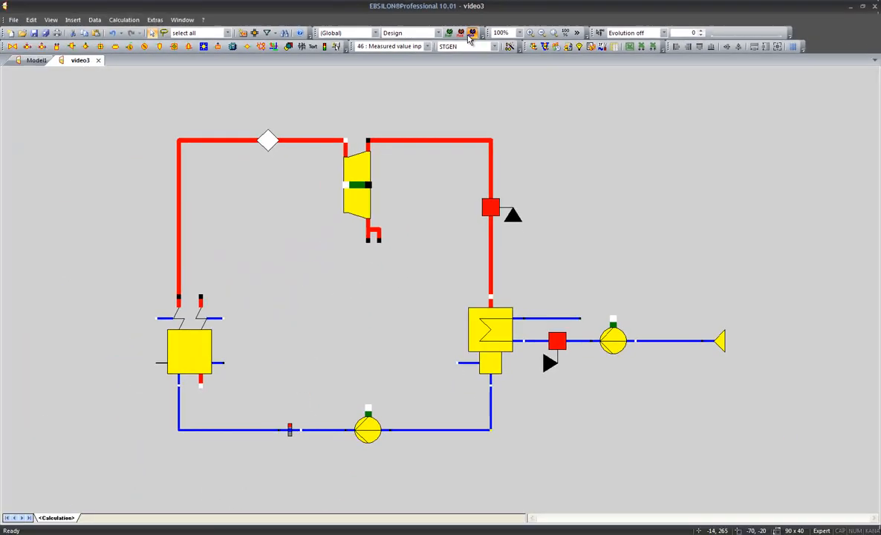
# Step: Exclude the ETAIN input value from the tooltips of Comp 6: Steam turbine in the application's tooltip settings
pyautogui.click(471, 34)
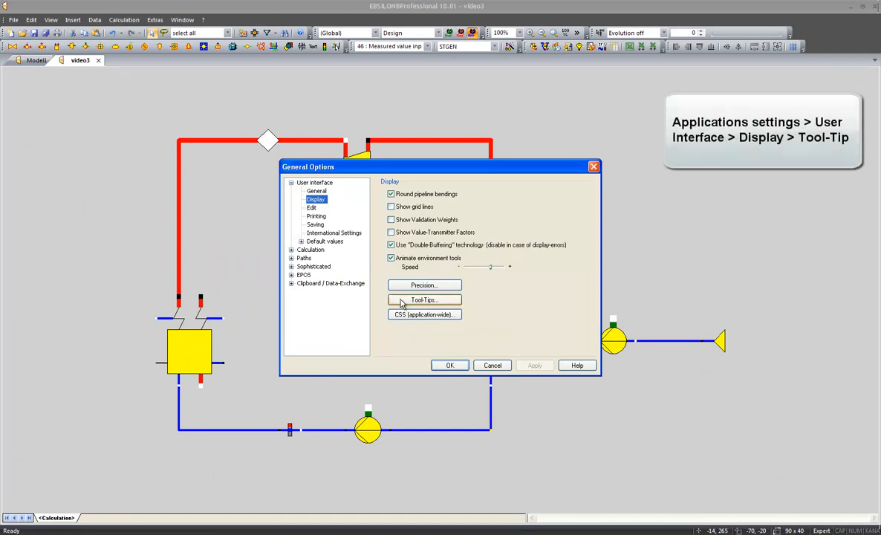
pyautogui.click(424, 299)
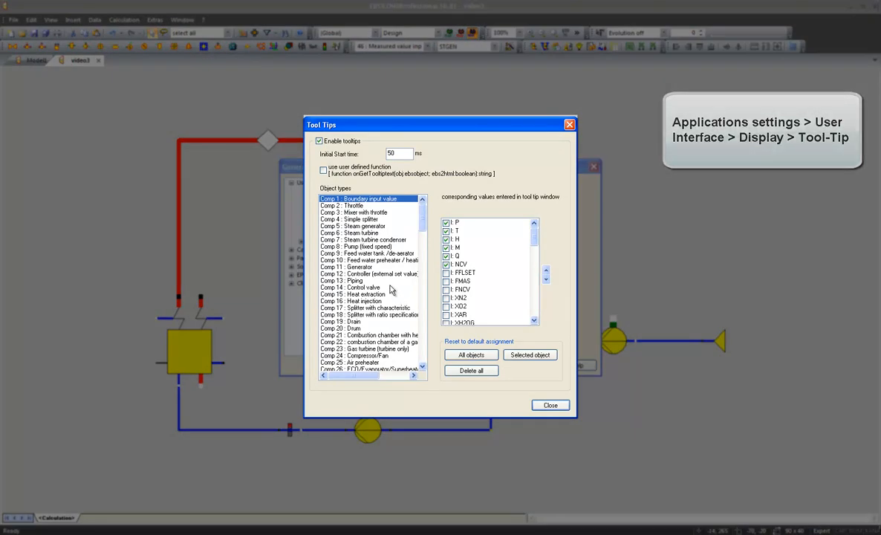
pyautogui.click(362, 233)
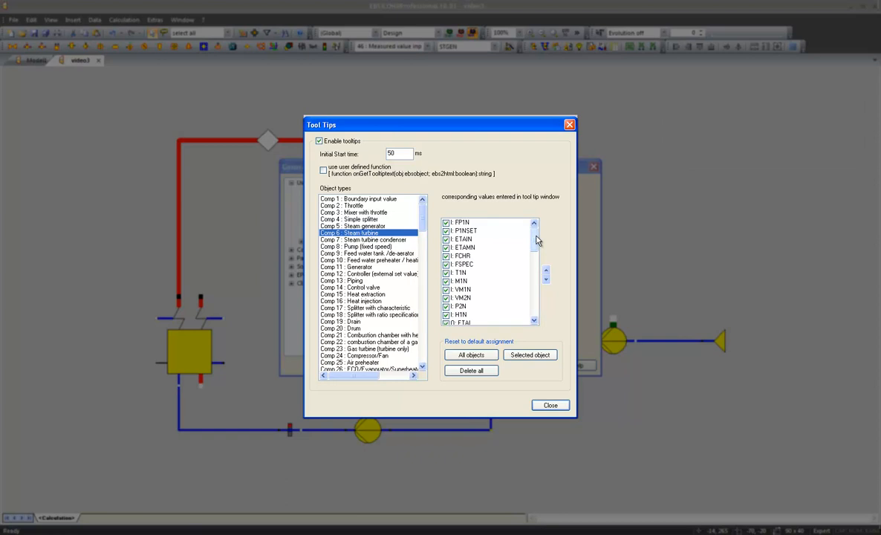
pyautogui.moveTo(537, 240); pyautogui.dragTo(537, 260)
pyautogui.scroll(-5, 473, 260)
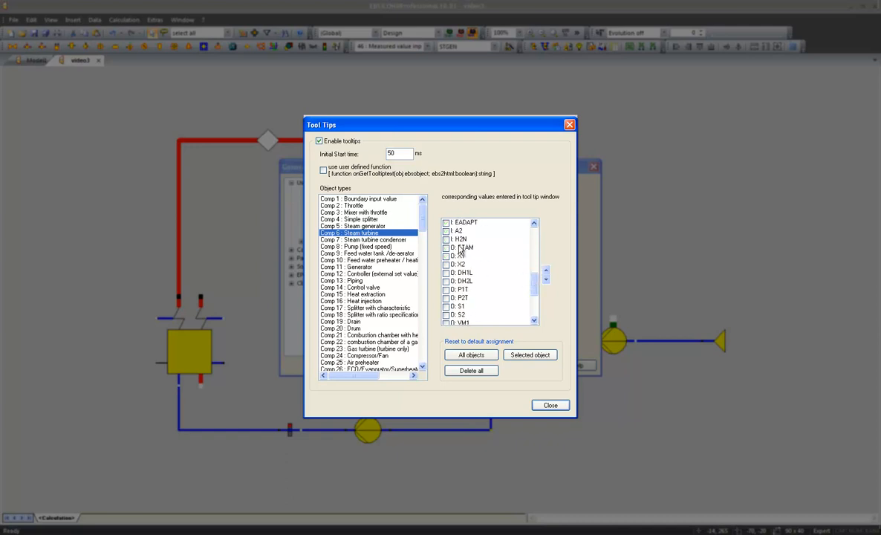
pyautogui.click(489, 248)
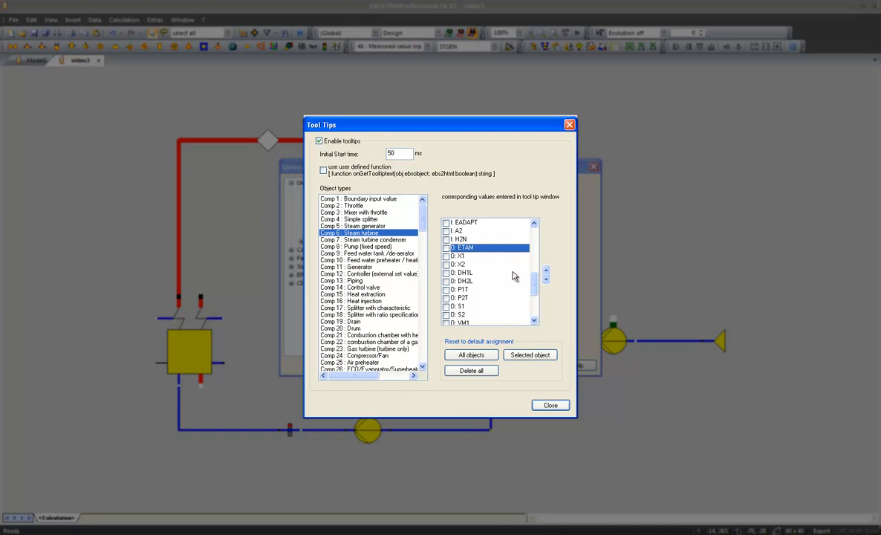
pyautogui.moveTo(534, 286); pyautogui.dragTo(531, 238)
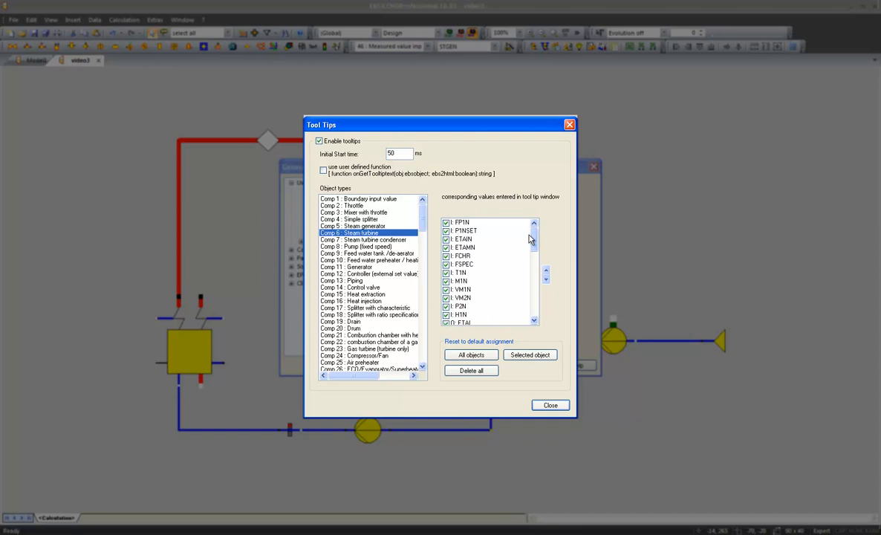
pyautogui.click(446, 240)
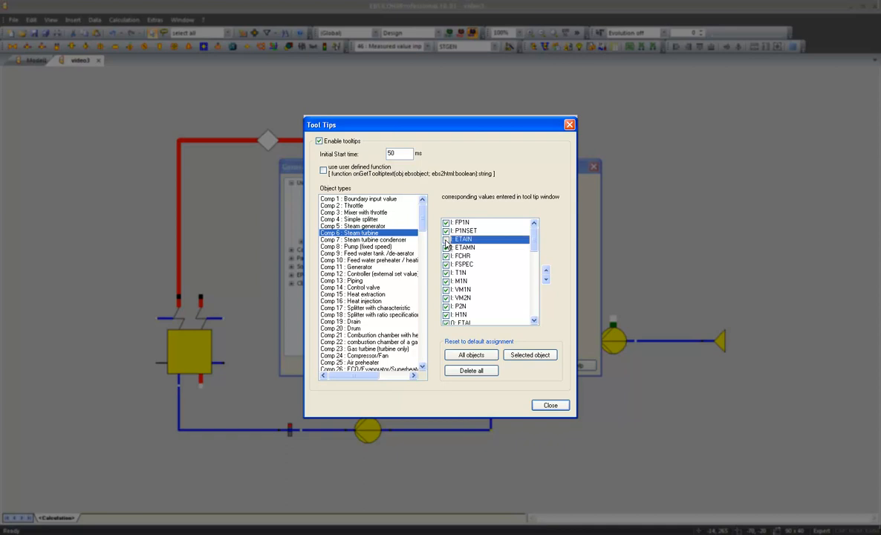
pyautogui.click(445, 240)
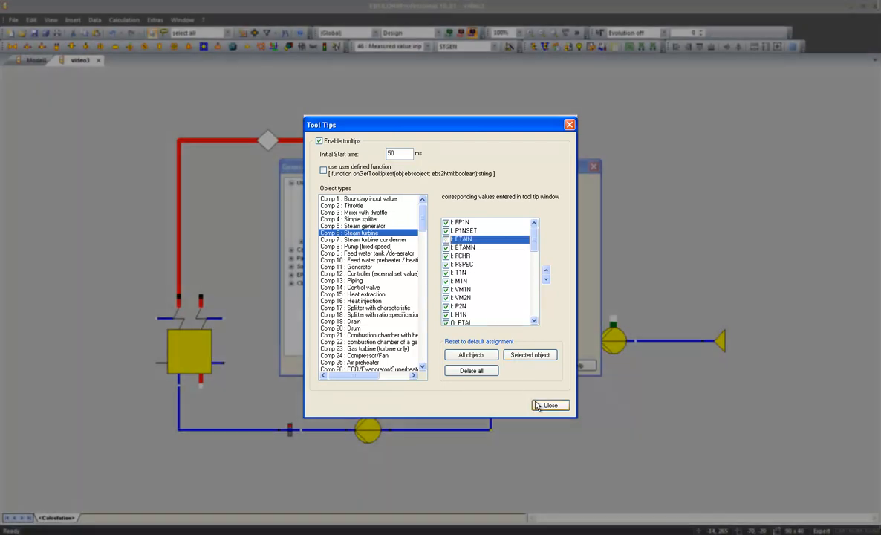
pyautogui.click(537, 406)
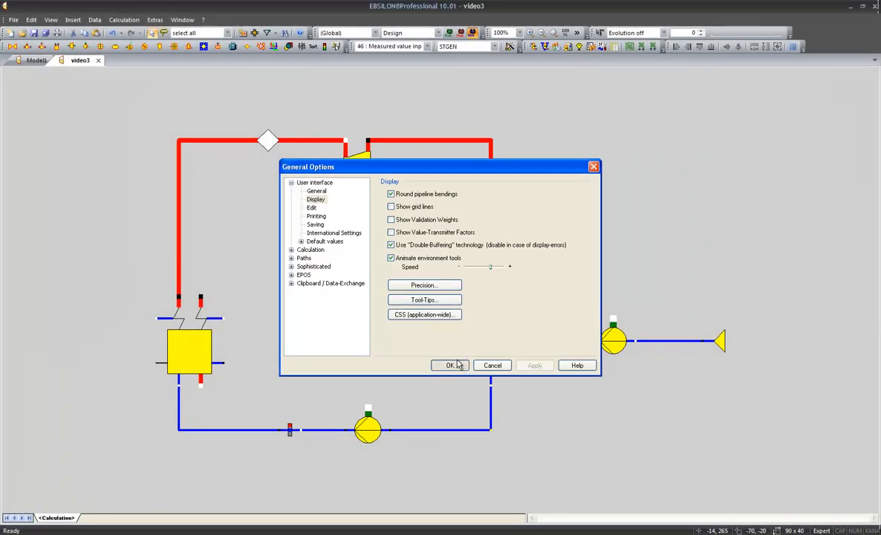
pyautogui.click(451, 364)
pyautogui.moveTo(362, 175)
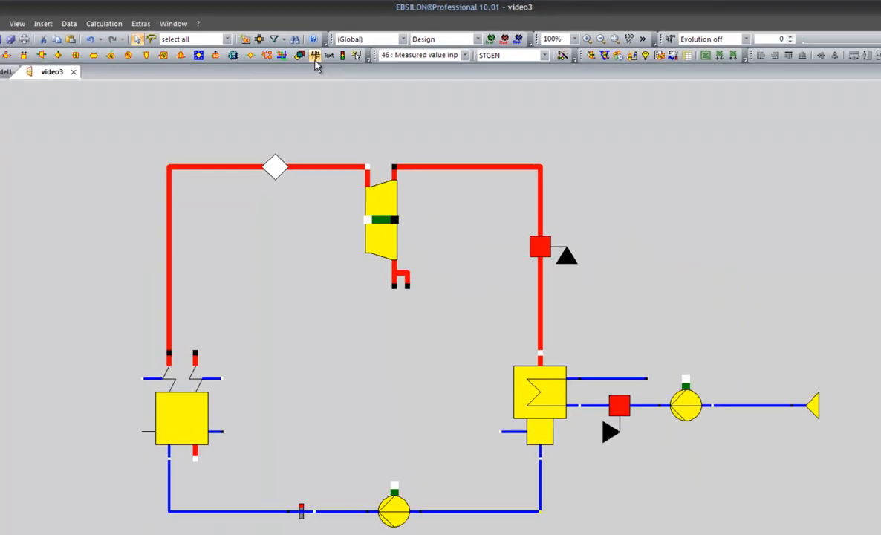
# Step: Place a value cross on the corner of the turbine's inlet steam pipe, offset up and to the left, about 90 x 22 in size
pyautogui.click(302, 52)
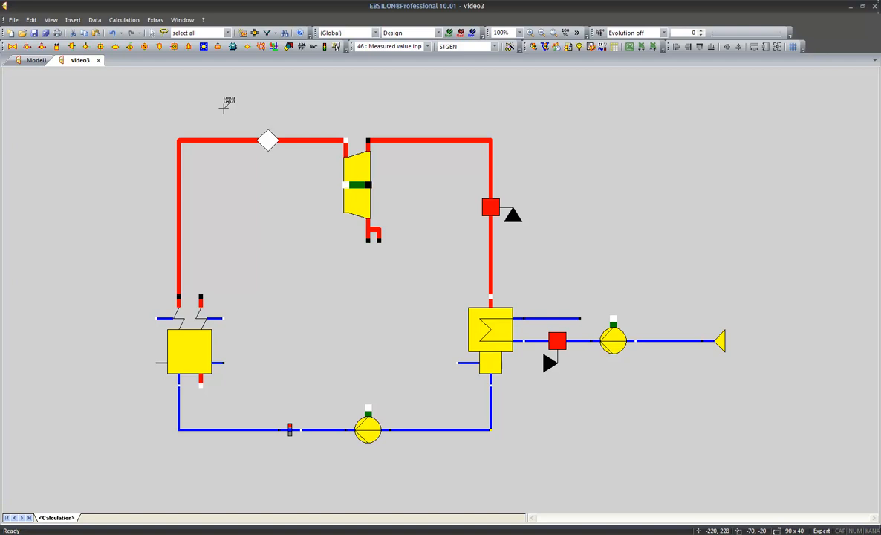
pyautogui.click(187, 132)
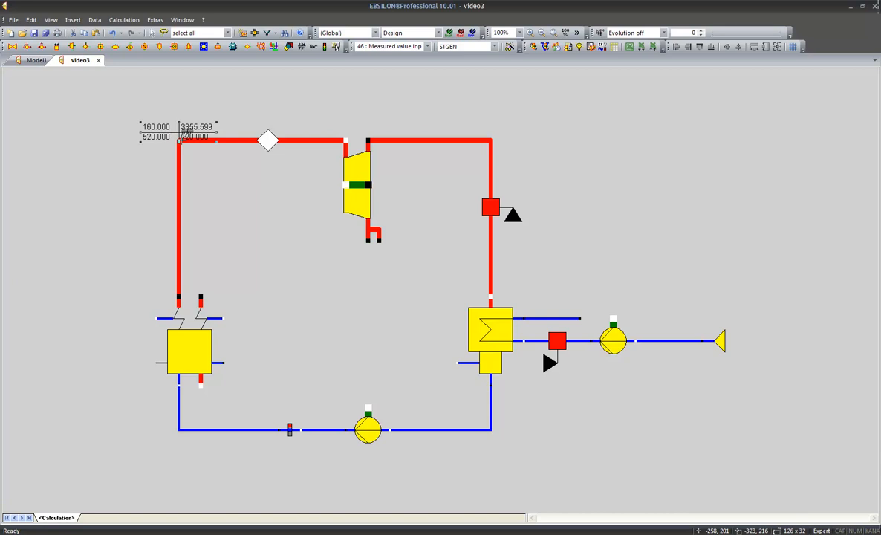
pyautogui.moveTo(186, 130); pyautogui.dragTo(130, 90)
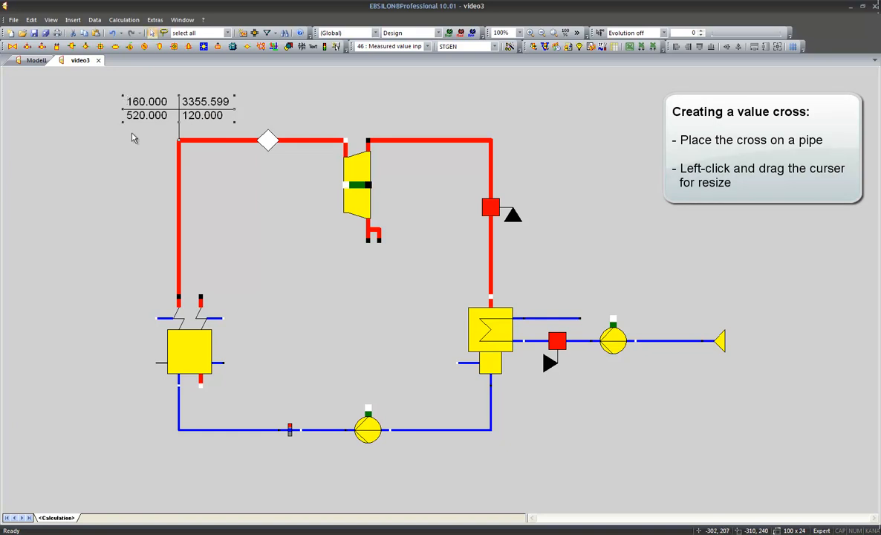
pyautogui.moveTo(131, 115); pyautogui.dragTo(105, 120)
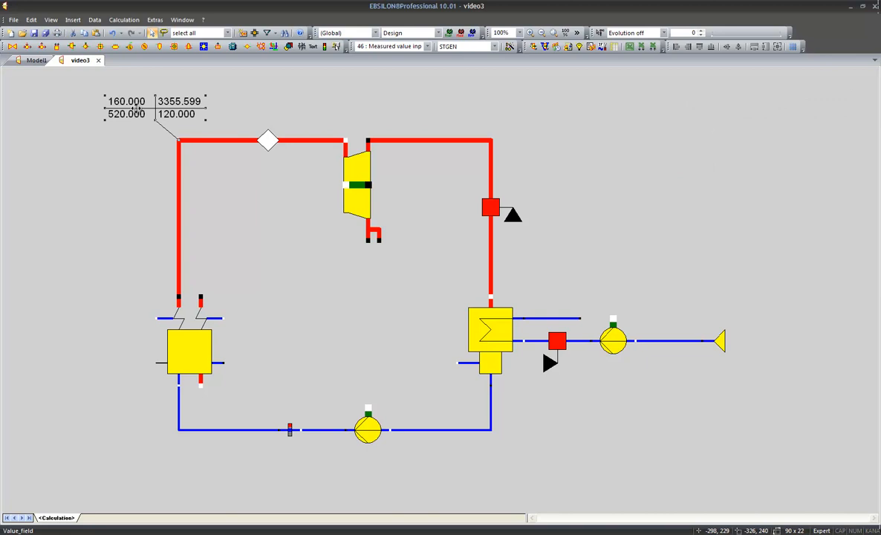
# Step: Try listing P, T, Q, M and H with units in the value cross's left column, toggle the empty right column, and discard the changes
pyautogui.doubleClick(137, 108)
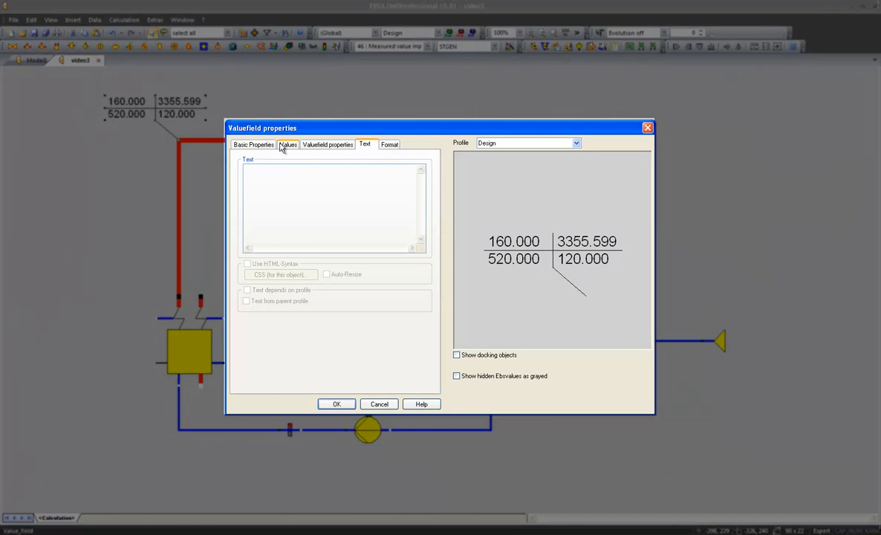
pyautogui.click(282, 146)
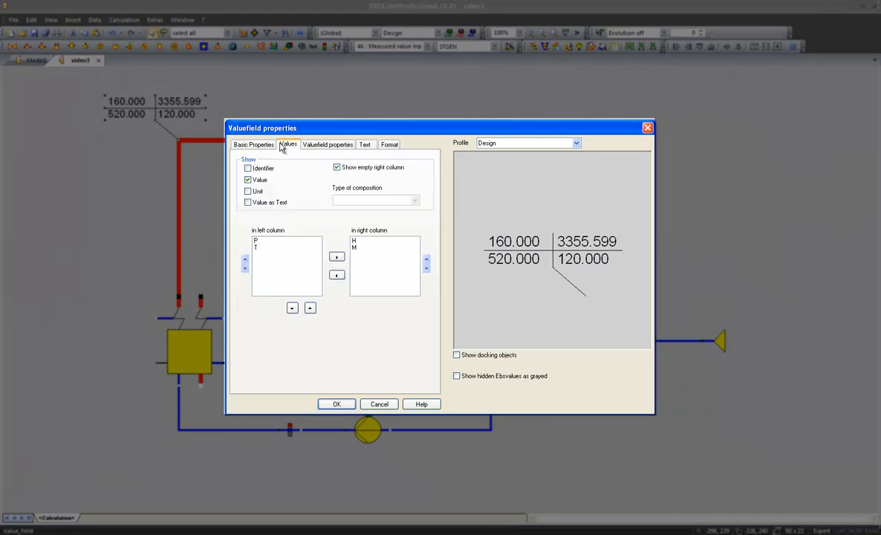
pyautogui.click(249, 191)
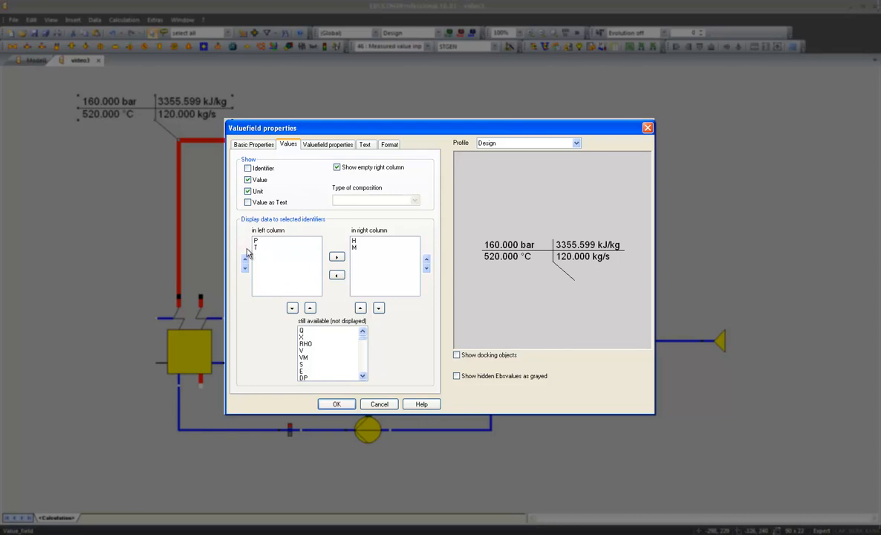
pyautogui.click(301, 331)
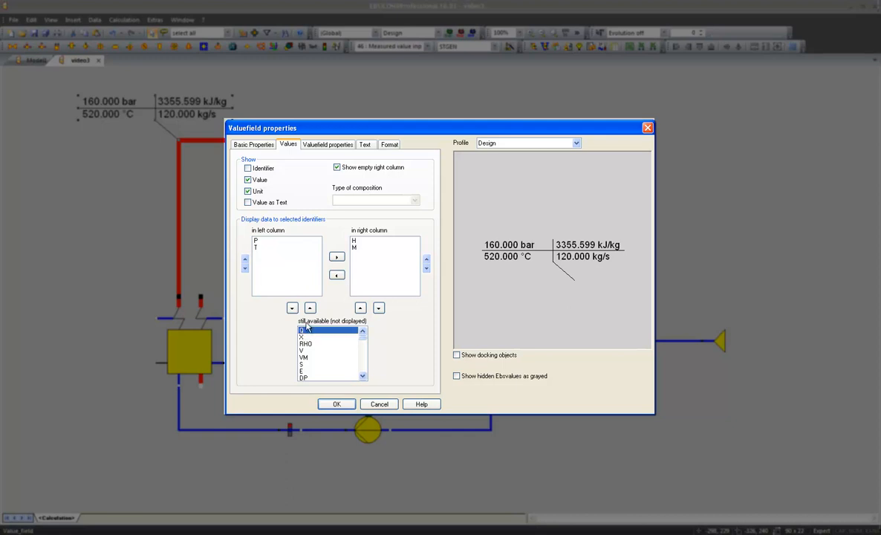
pyautogui.click(309, 308)
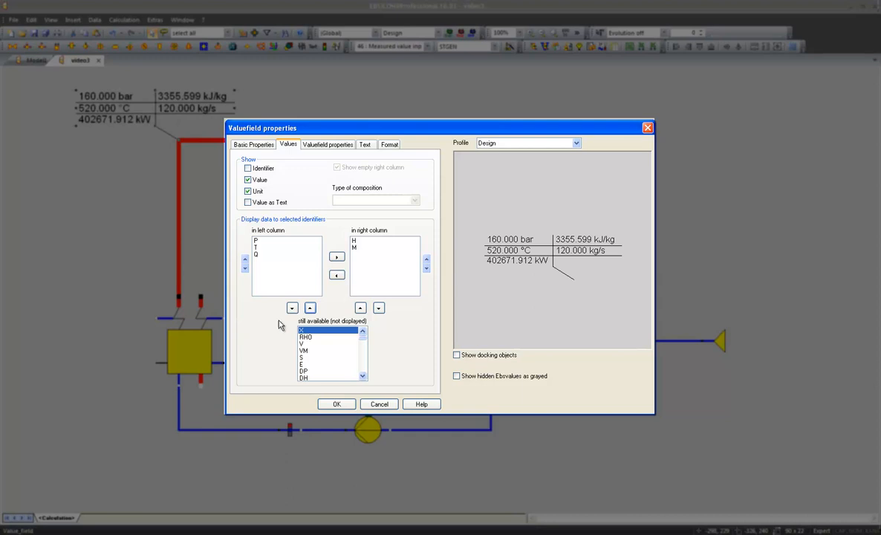
pyautogui.click(354, 248)
pyautogui.click(337, 275)
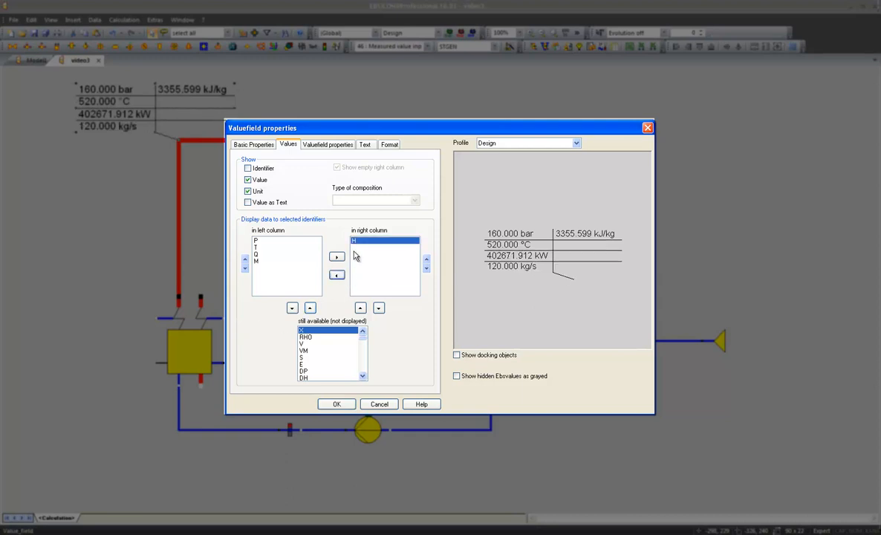
pyautogui.click(337, 275)
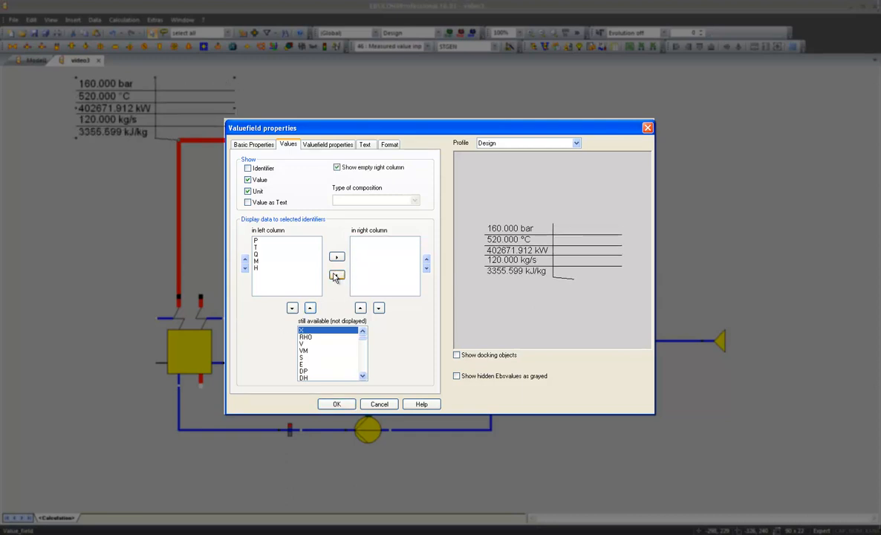
pyautogui.click(337, 168)
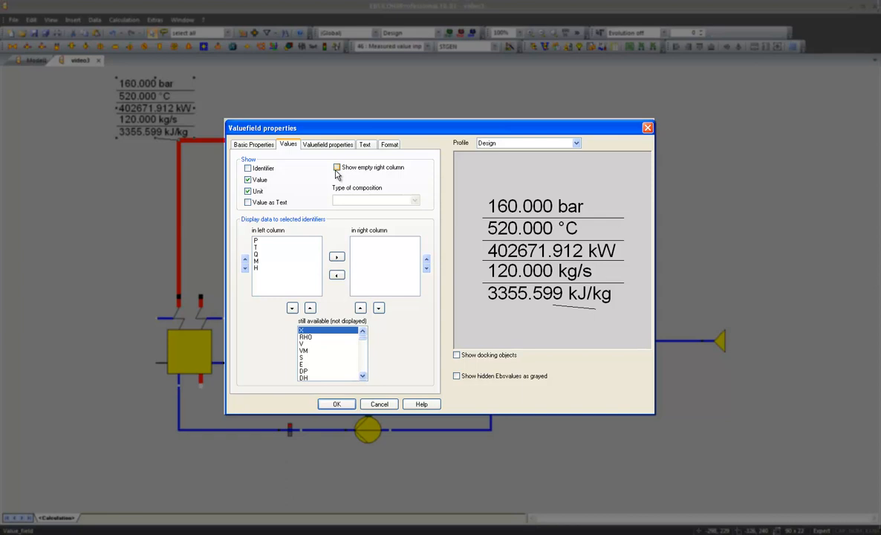
pyautogui.click(337, 168)
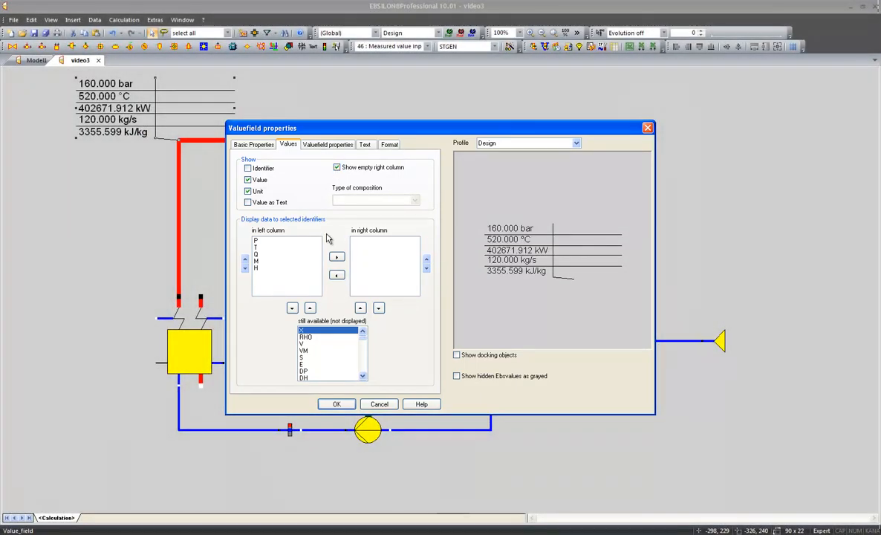
pyautogui.click(377, 402)
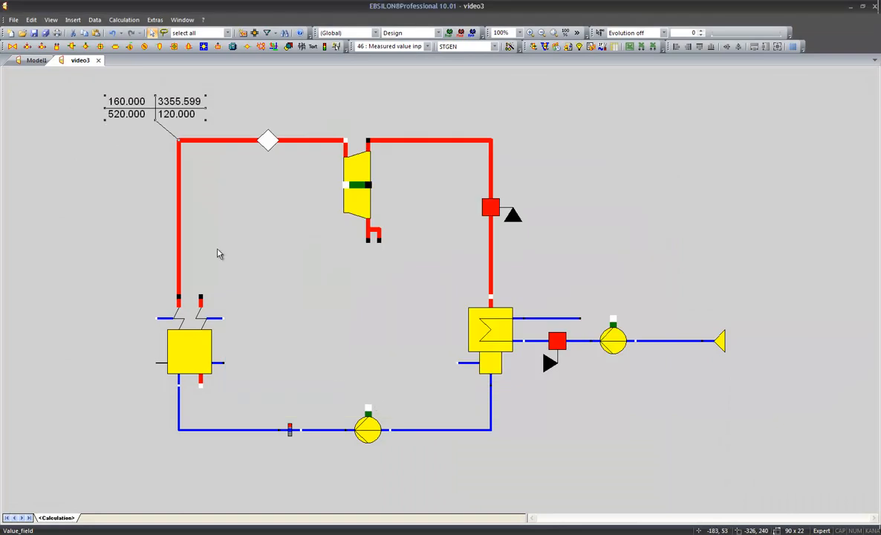
# Step: Show the units alongside the values in the inlet steam pipe's value cross
pyautogui.doubleClick(136, 102)
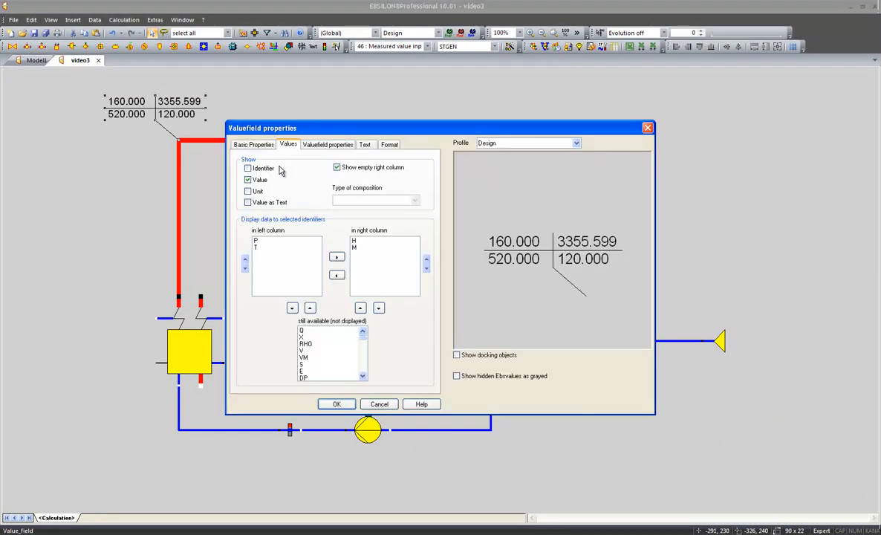
pyautogui.click(249, 191)
pyautogui.click(336, 403)
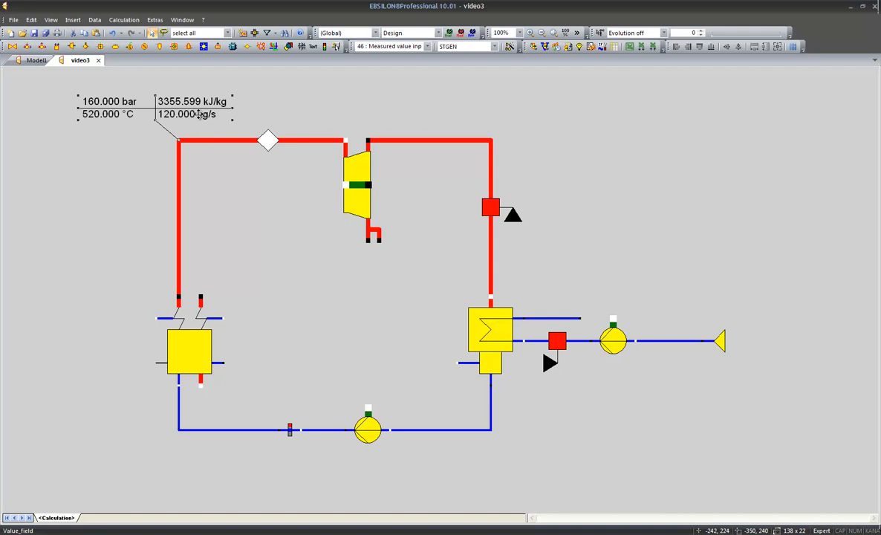
# Step: Copy the value cross to the turbine's exhaust steam pipe and position it above and to the right of the pipe's corner
pyautogui.moveTo(199, 114); pyautogui.dragTo(455, 119)
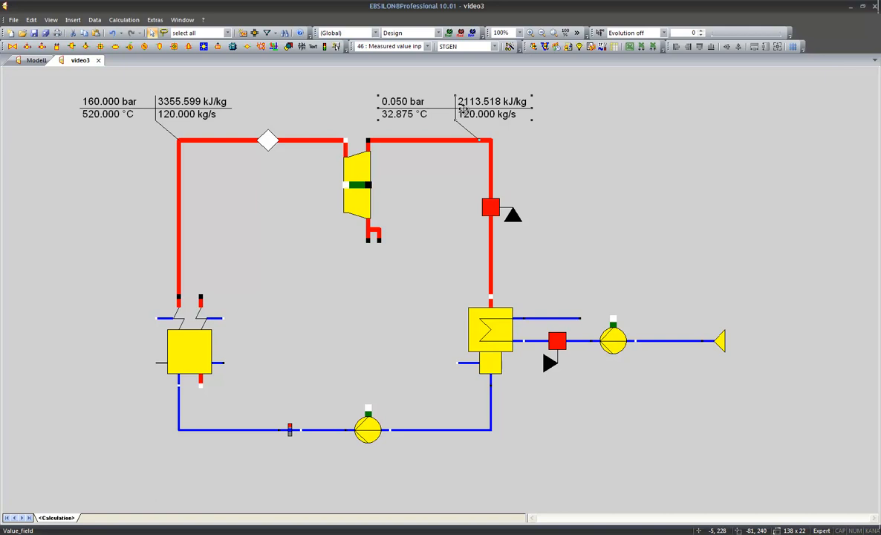
pyautogui.moveTo(471, 110); pyautogui.dragTo(594, 117)
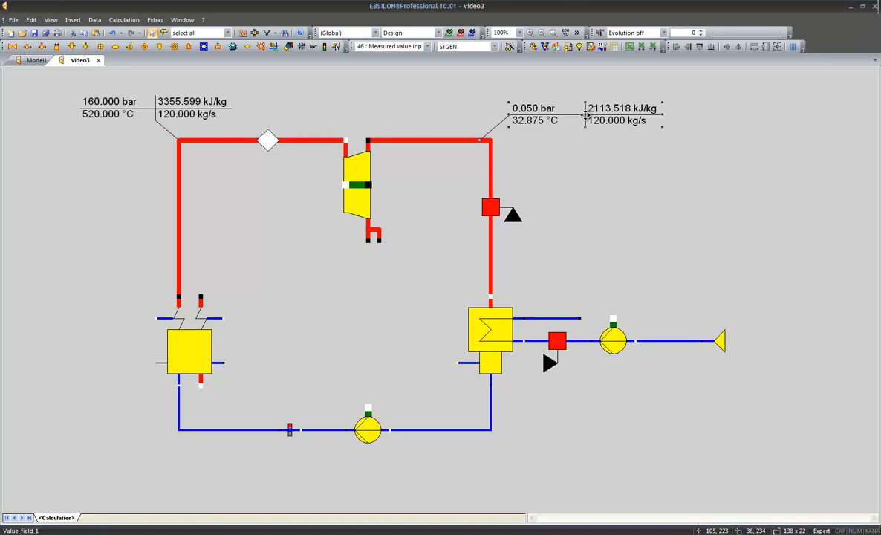
# Step: Copy the value cross to the condenser's cooling water outlet pipe and position it above and to the right of the pipe
pyautogui.hotkey('ctrl', 'v')
pyautogui.moveTo(585, 117); pyautogui.dragTo(671, 270)
pyautogui.click(546, 282)
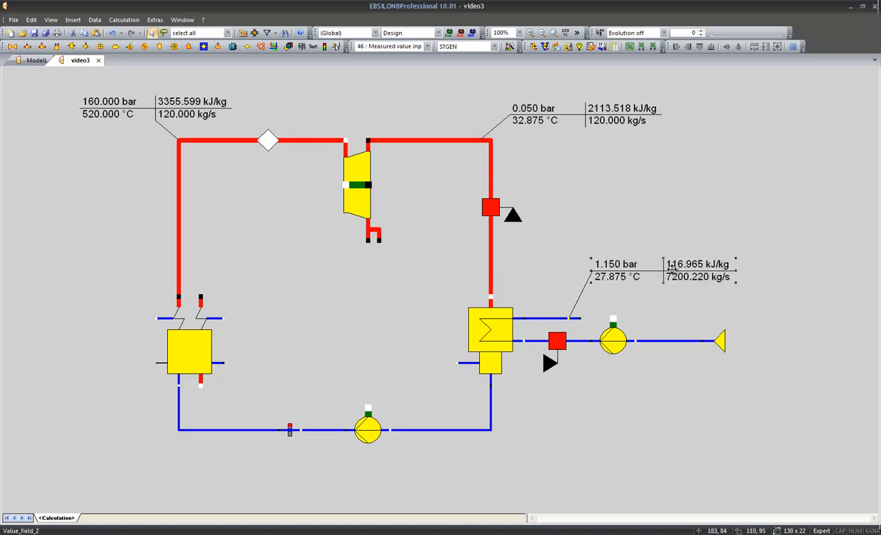
# Step: Copy the value cross to the cooling water pipe between the pump and the condenser and position it below and to the right
pyautogui.hotkey('ctrl', 'v')
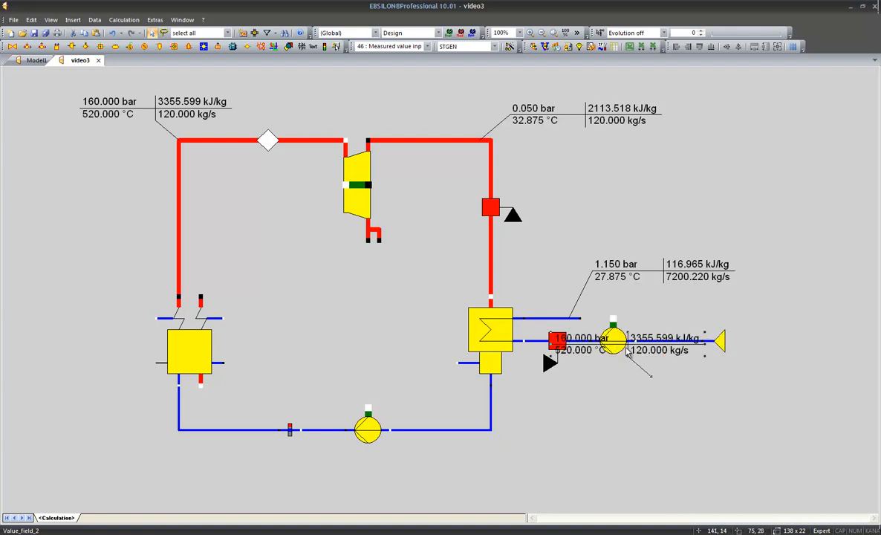
pyautogui.click(558, 316)
pyautogui.moveTo(580, 312); pyautogui.dragTo(688, 393)
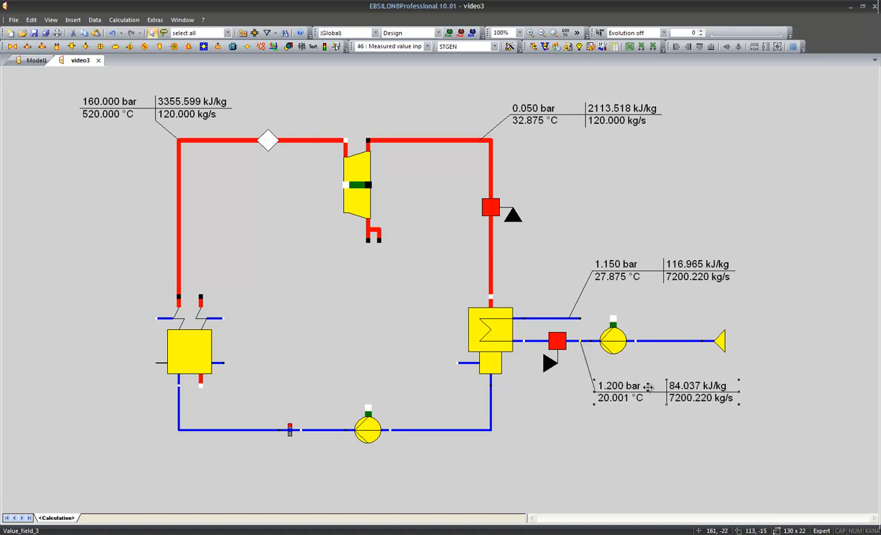
# Step: Copy the value cross to the feedwater pipe between the feed pump and the boiler and position it above the pipe
pyautogui.moveTo(491, 404)
pyautogui.hotkey('ctrl', 'v')
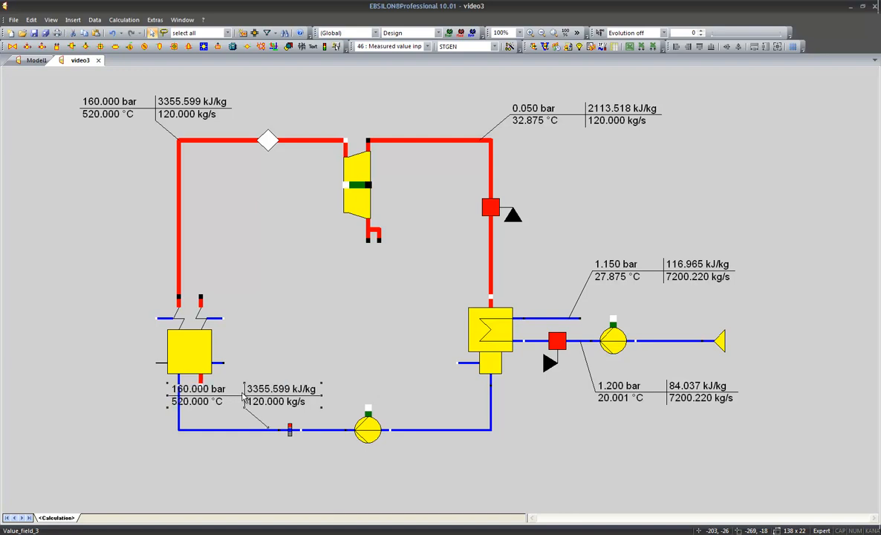
pyautogui.click(243, 398)
pyautogui.moveTo(243, 399); pyautogui.dragTo(354, 380)
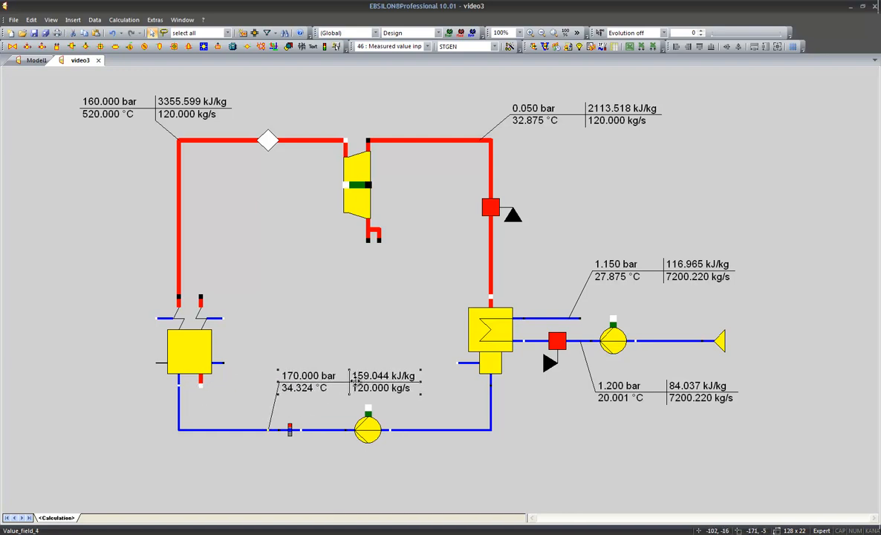
pyautogui.click(395, 411)
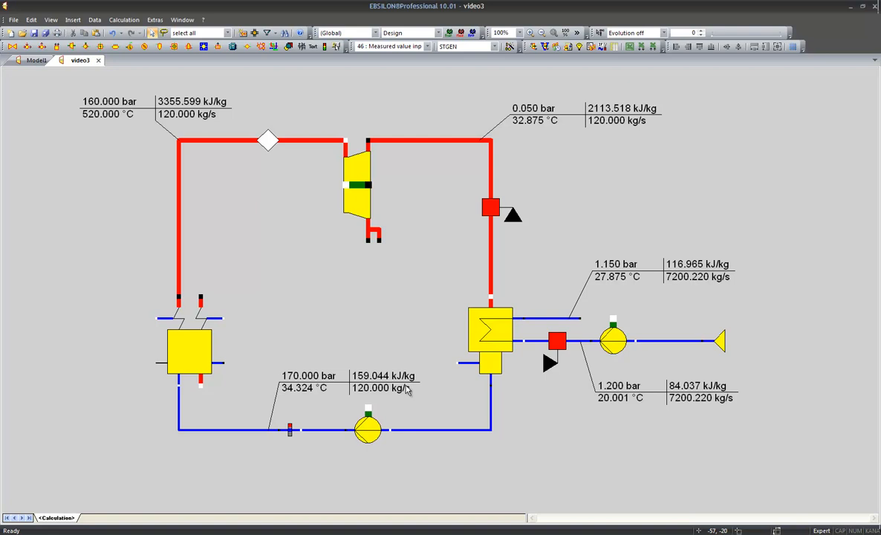
# Step: Place a Generator (11) to the right of the turbine's exhaust pipe and connect its shaft to the turbine's shaft outlet
pyautogui.click(130, 48)
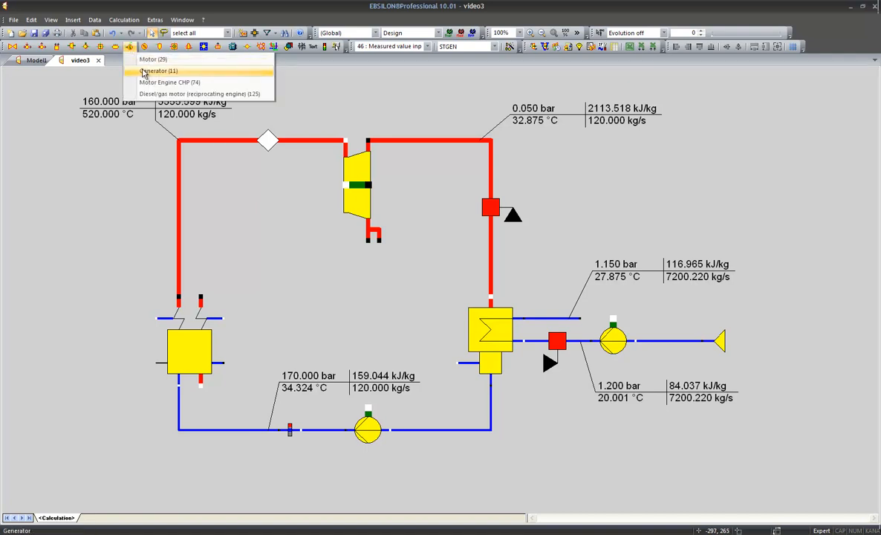
pyautogui.click(134, 71)
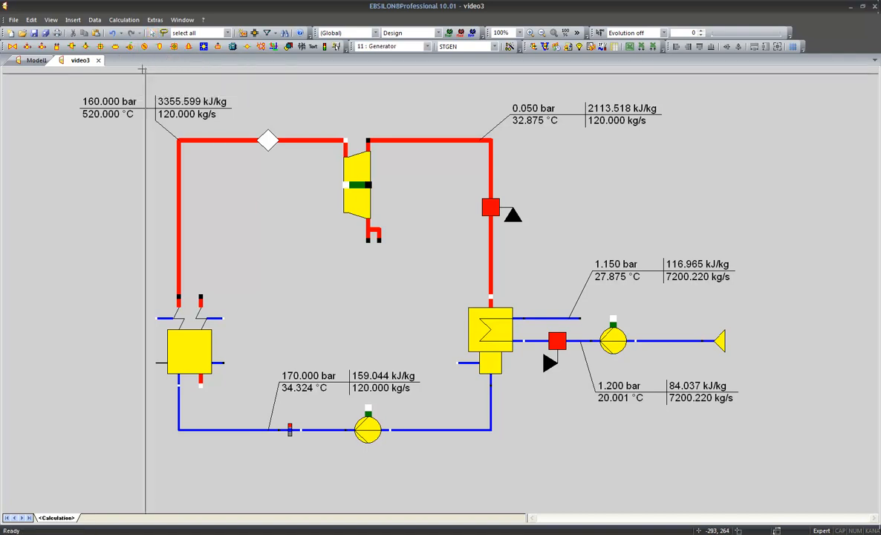
pyautogui.click(646, 185)
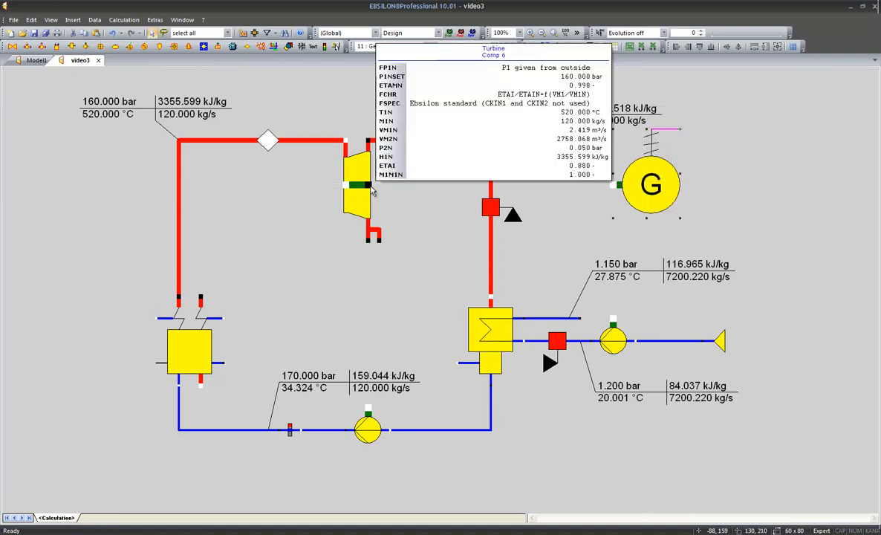
pyautogui.moveTo(371, 191); pyautogui.dragTo(612, 185)
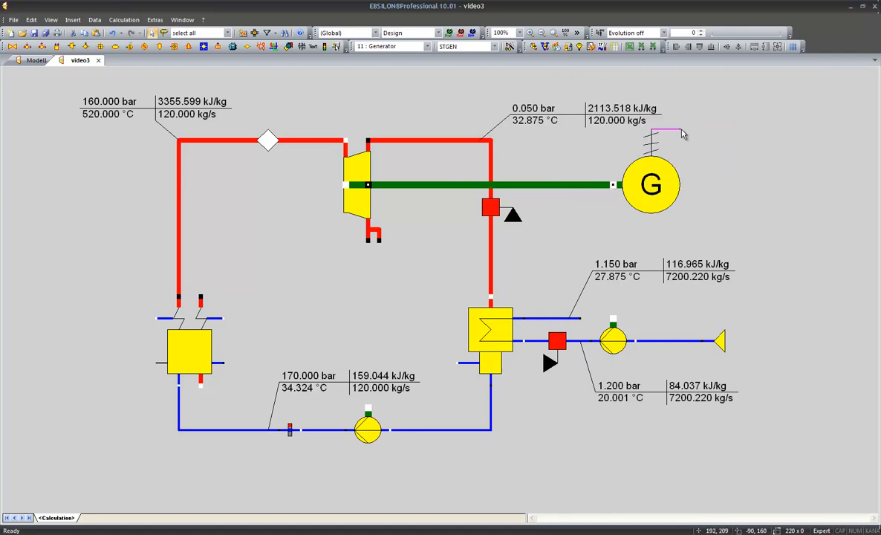
# Step: Draw an electric line about 90 long from the generator's outlet to the right and place a boxed value field above it
pyautogui.moveTo(680, 129); pyautogui.dragTo(780, 129)
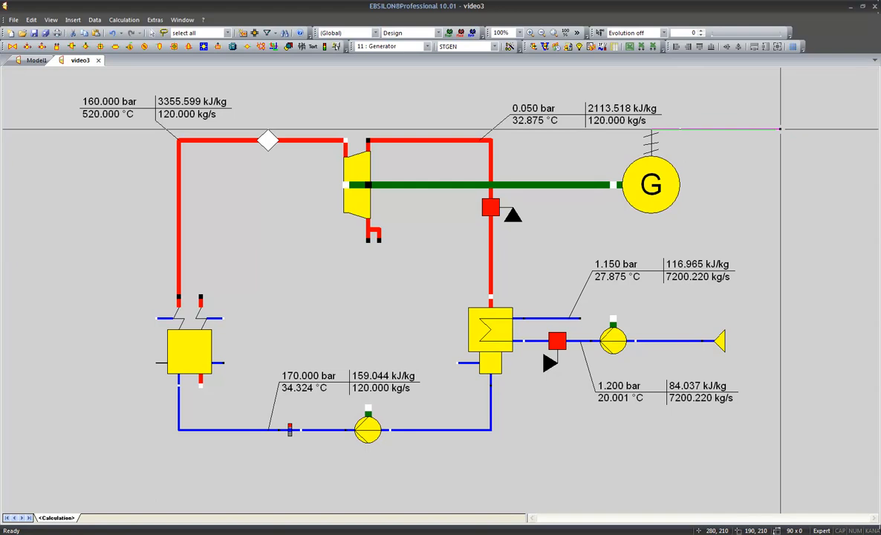
pyautogui.moveTo(779, 130); pyautogui.dragTo(780, 129)
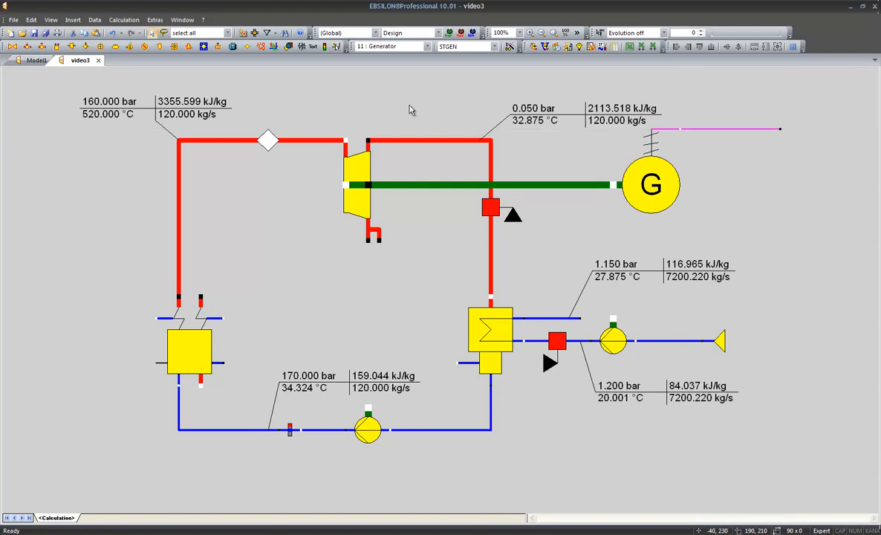
pyautogui.click(301, 48)
pyautogui.moveTo(734, 129); pyautogui.dragTo(745, 89)
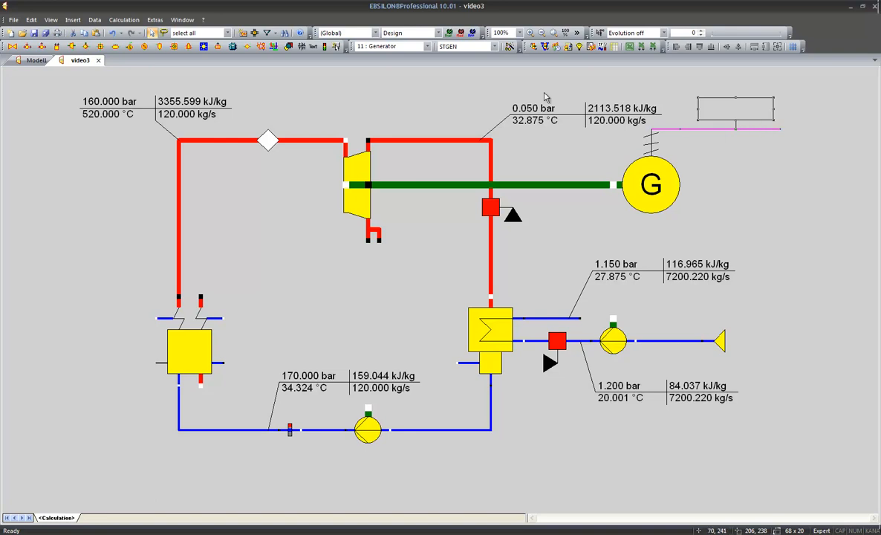
# Step: Calculate the model with the generator included and take over the nominal values
pyautogui.click(532, 48)
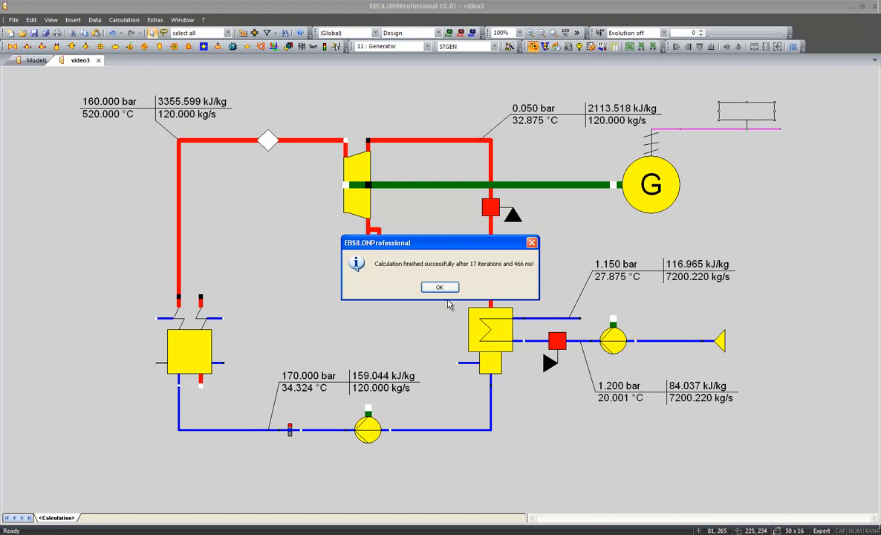
pyautogui.click(425, 287)
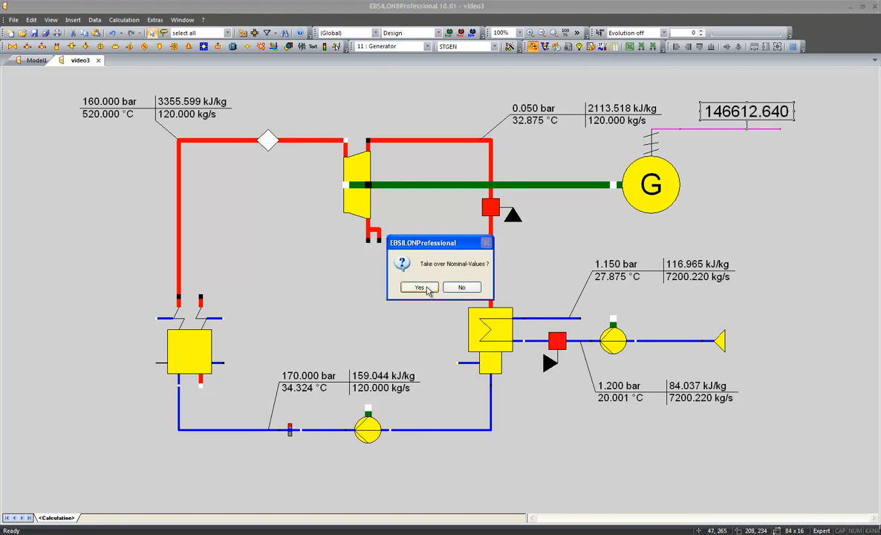
pyautogui.click(427, 290)
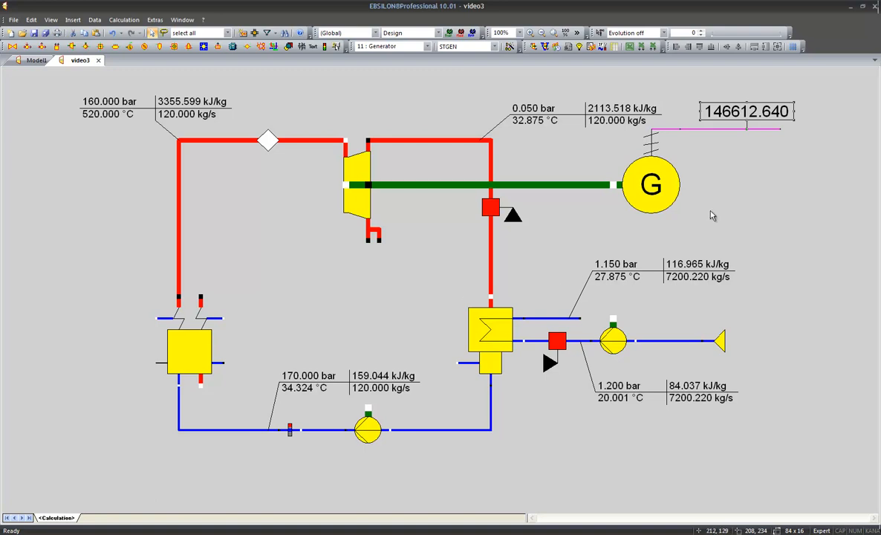
# Step: Show the unit alongside the value Q in the electric line's value field
pyautogui.doubleClick(746, 113)
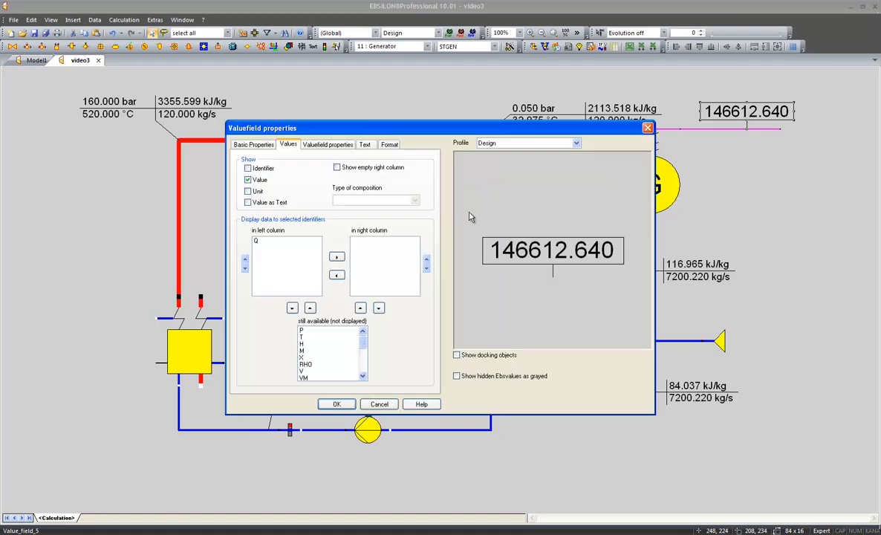
pyautogui.click(248, 192)
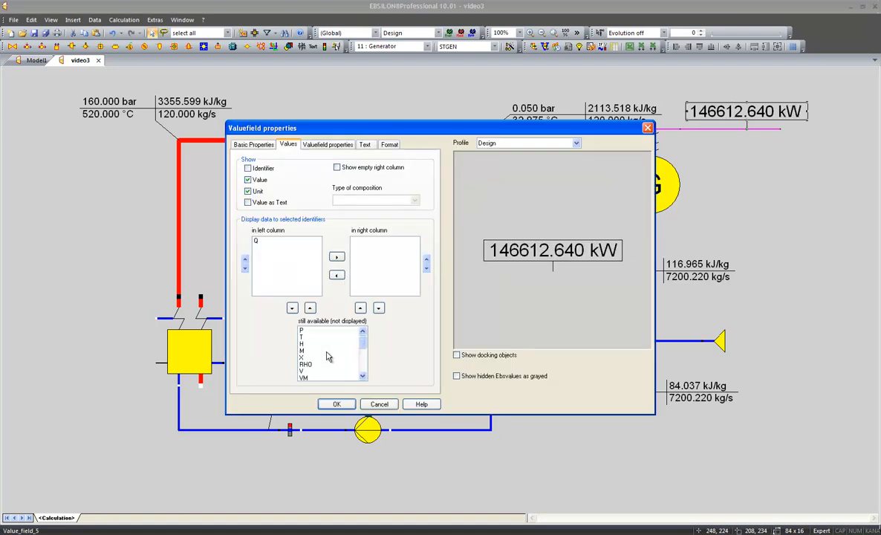
pyautogui.click(335, 405)
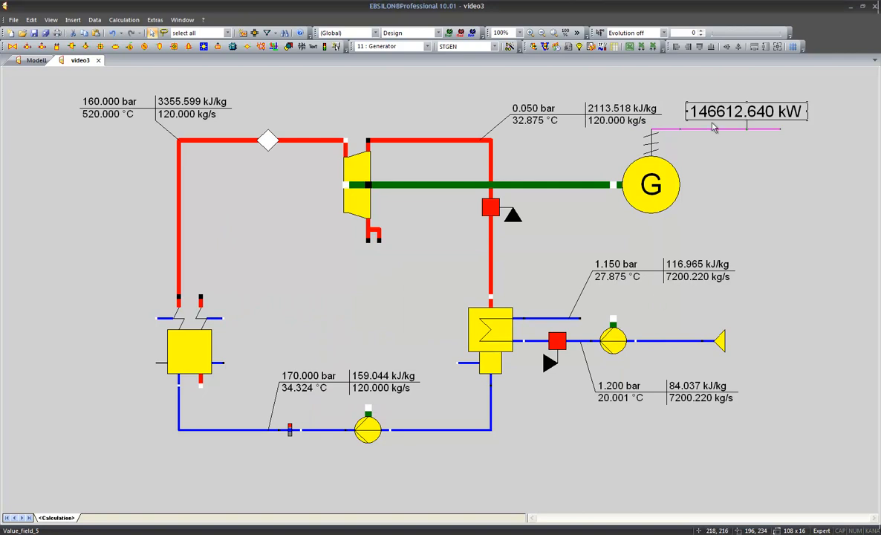
# Step: Set the energy flow unit of the generator's electric line to MW in the pipe values
pyautogui.moveTo(713, 132)
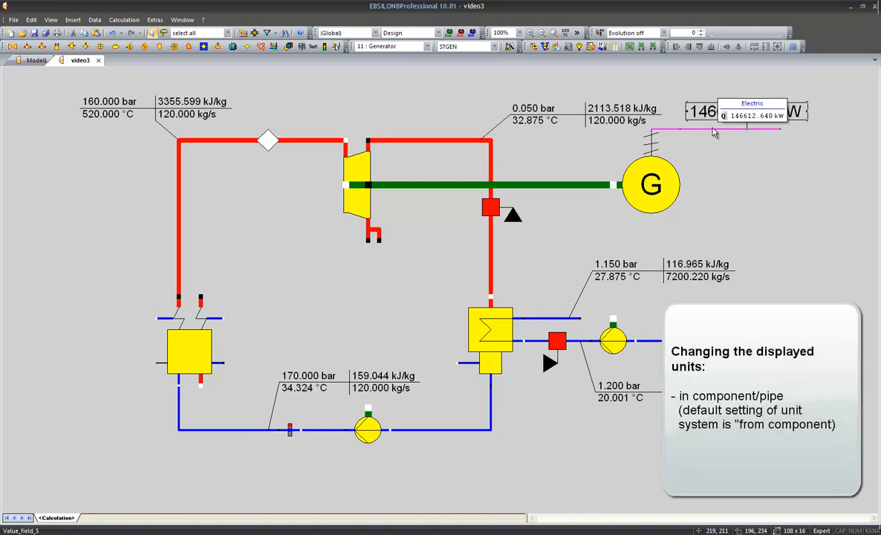
pyautogui.doubleClick(713, 132)
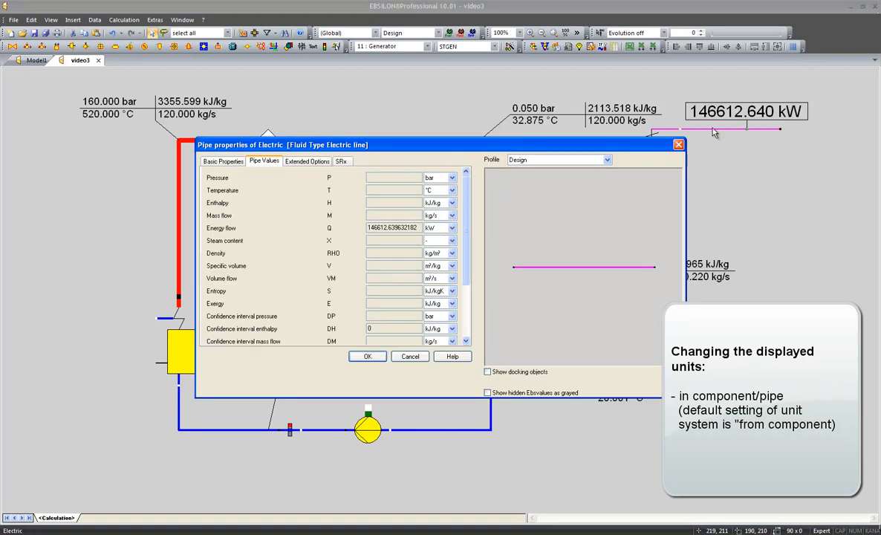
pyautogui.click(452, 228)
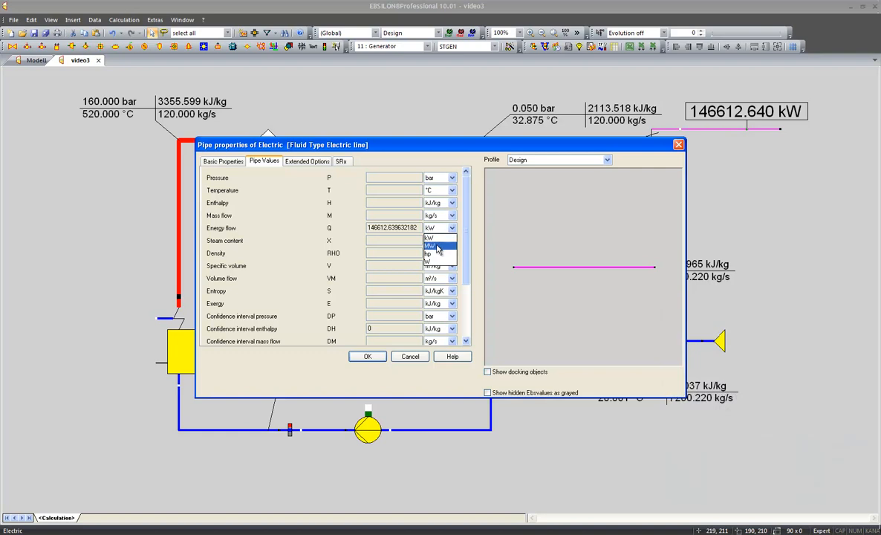
pyautogui.click(431, 246)
pyautogui.click(367, 357)
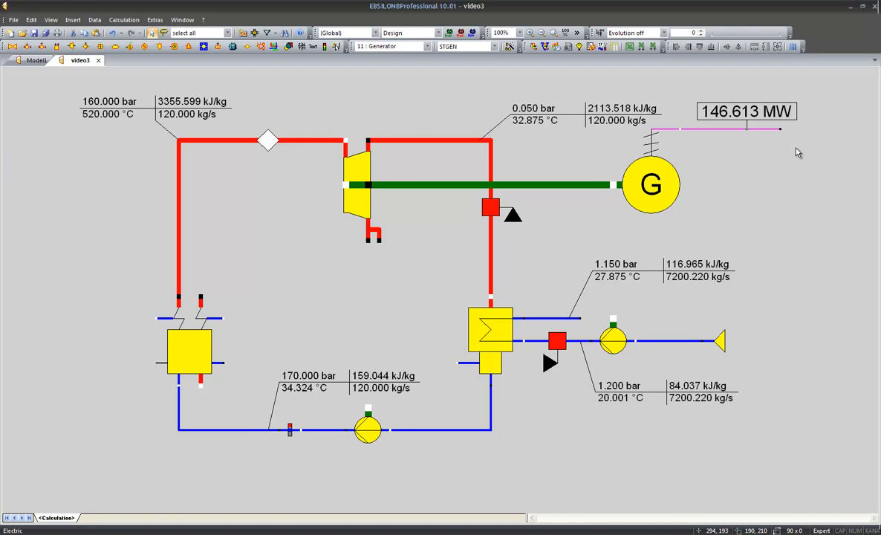
# Step: Try the SI and UK unit systems in the application's International Settings and select User defined system
pyautogui.click(470, 35)
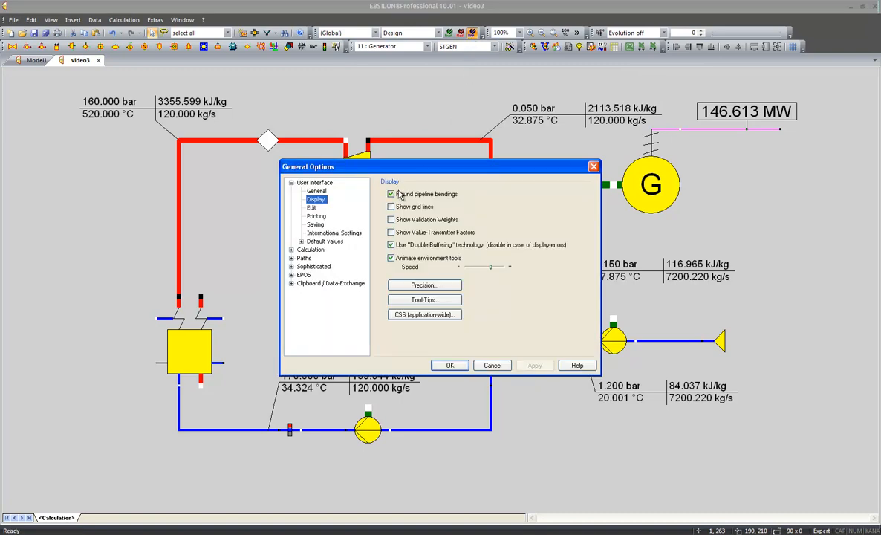
pyautogui.click(359, 235)
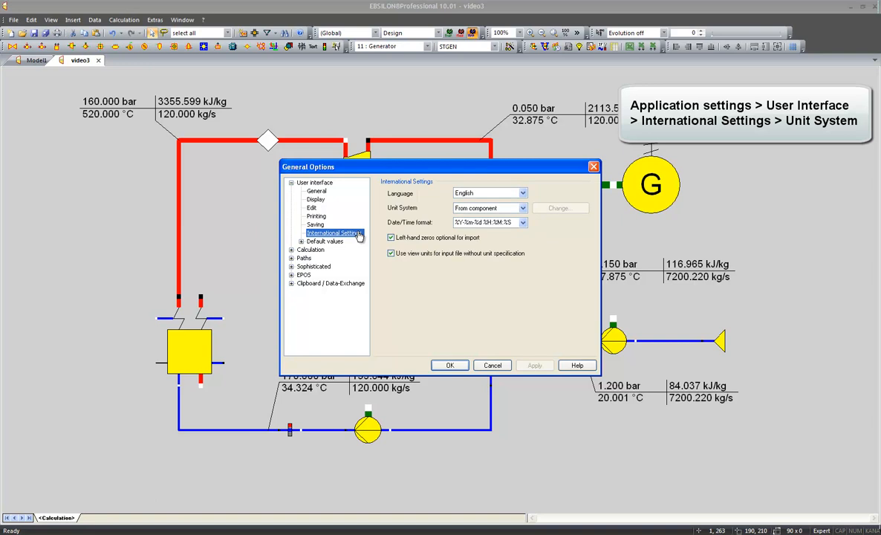
pyautogui.click(470, 213)
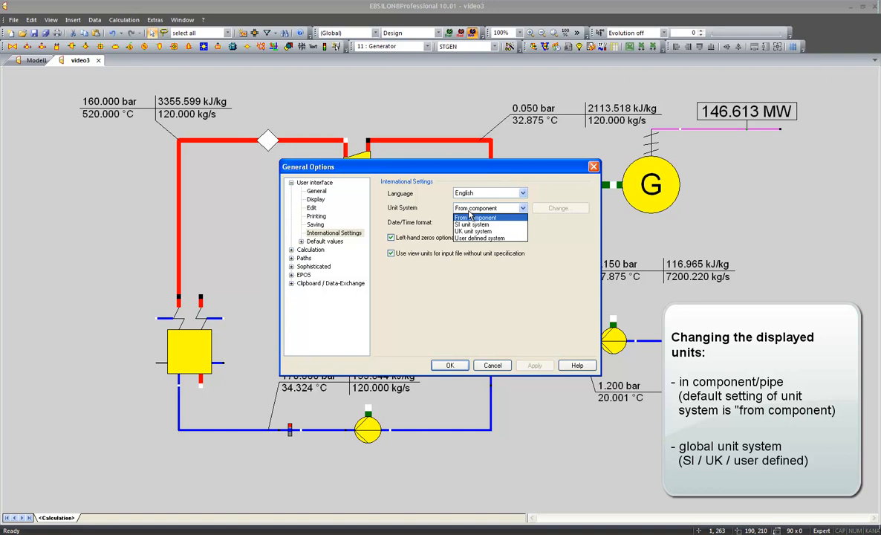
pyautogui.click(472, 224)
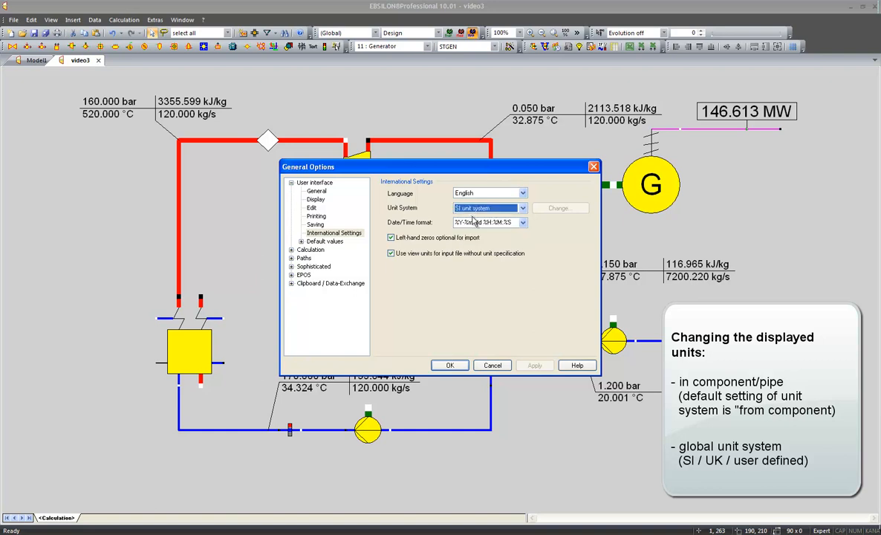
pyautogui.click(475, 208)
pyautogui.click(472, 230)
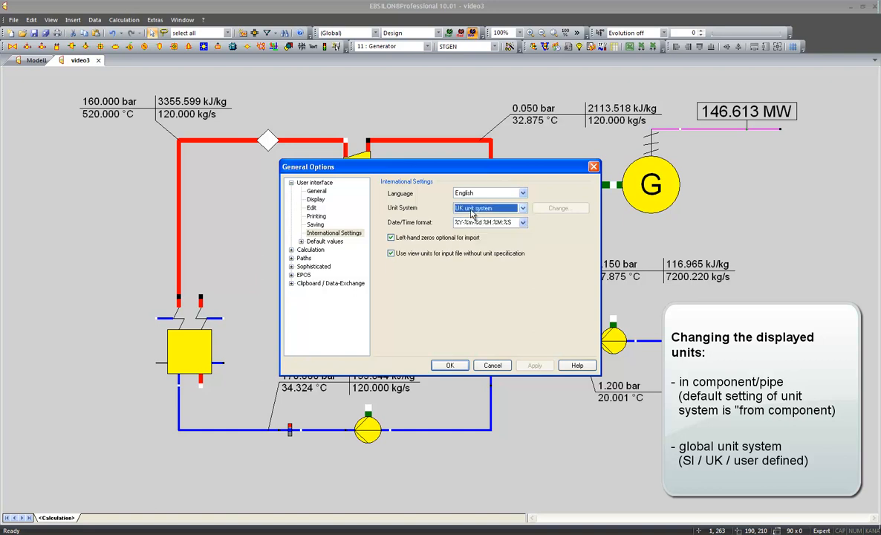
pyautogui.click(470, 210)
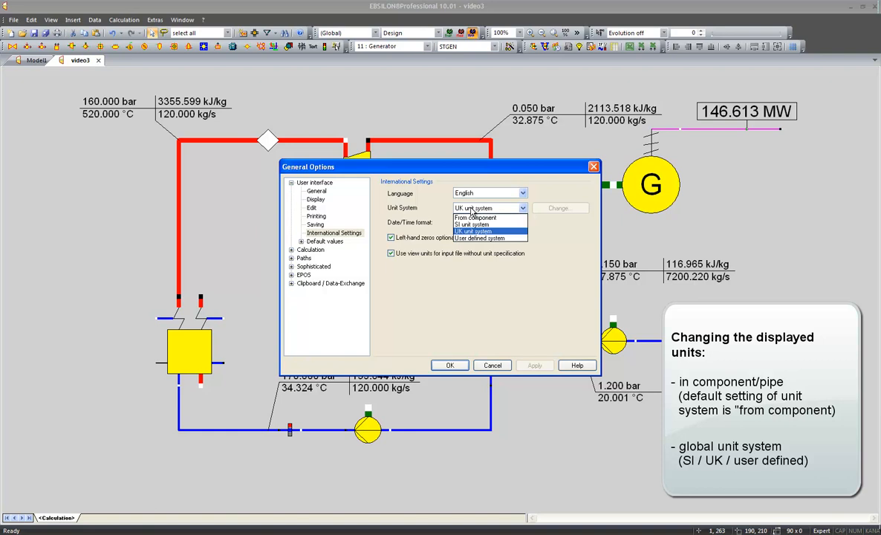
pyautogui.click(473, 238)
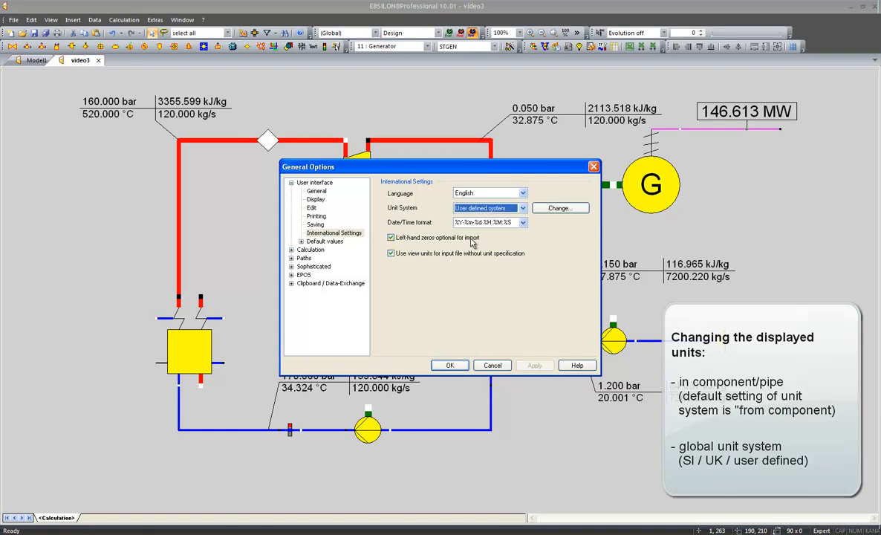
# Step: Set the user-defined unit for the unitless quantity to %
pyautogui.click(561, 209)
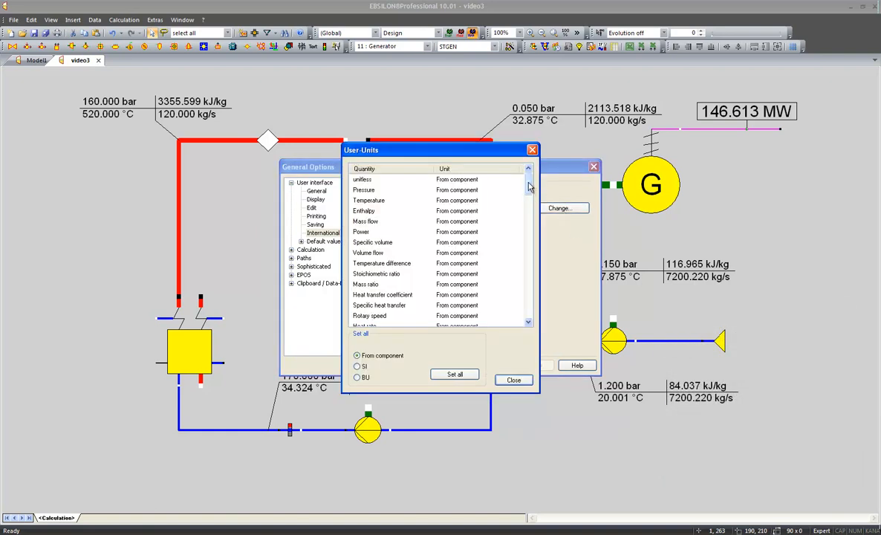
pyautogui.moveTo(527, 179); pyautogui.dragTo(488, 170)
pyautogui.click(467, 181)
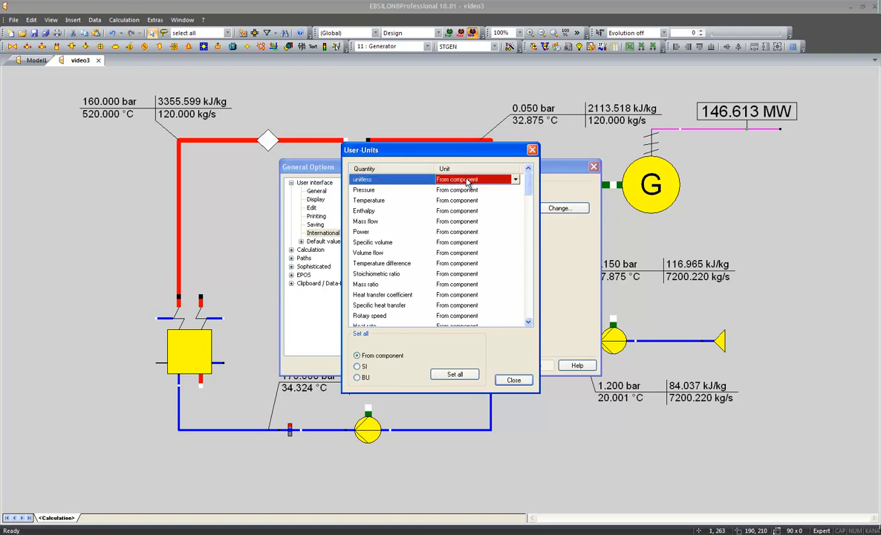
pyautogui.click(514, 180)
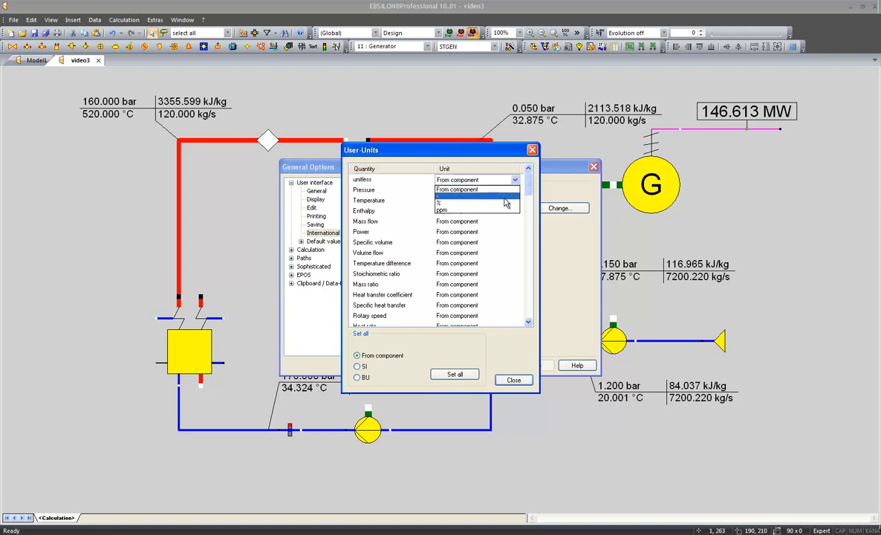
pyautogui.click(503, 203)
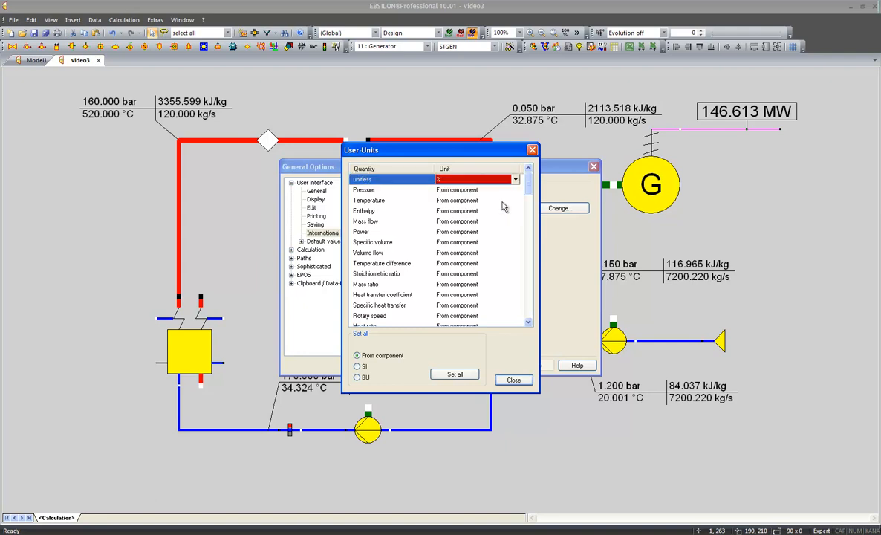
pyautogui.click(509, 381)
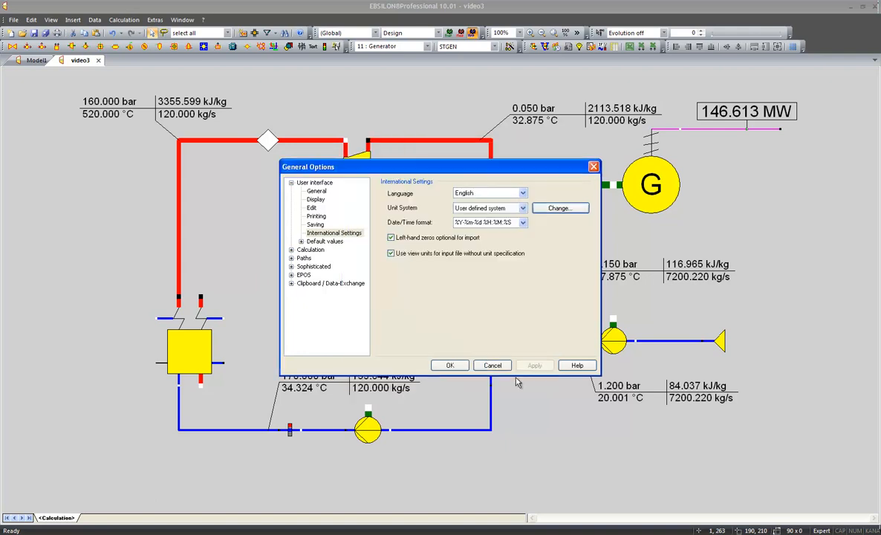
# Step: Apply the user-defined unit system and check the turbine's isentropic efficiency among its component results
pyautogui.click(450, 365)
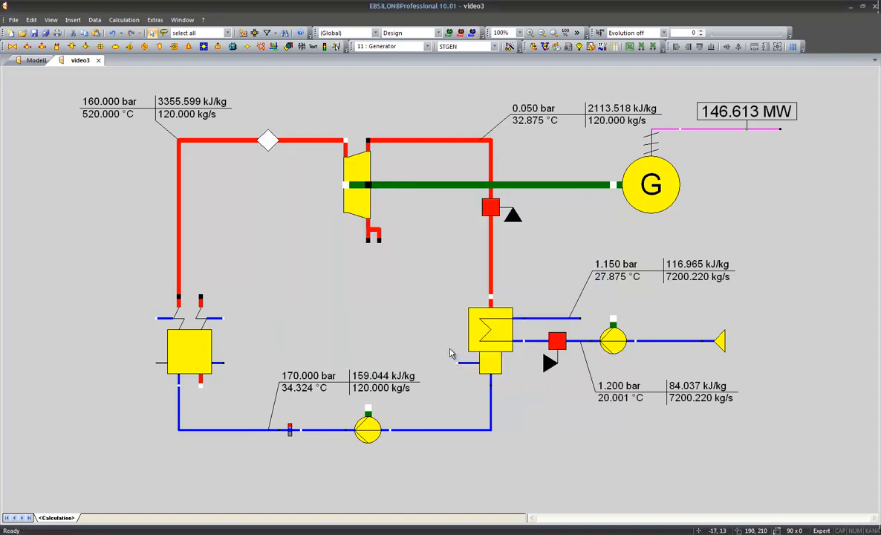
pyautogui.moveTo(369, 212)
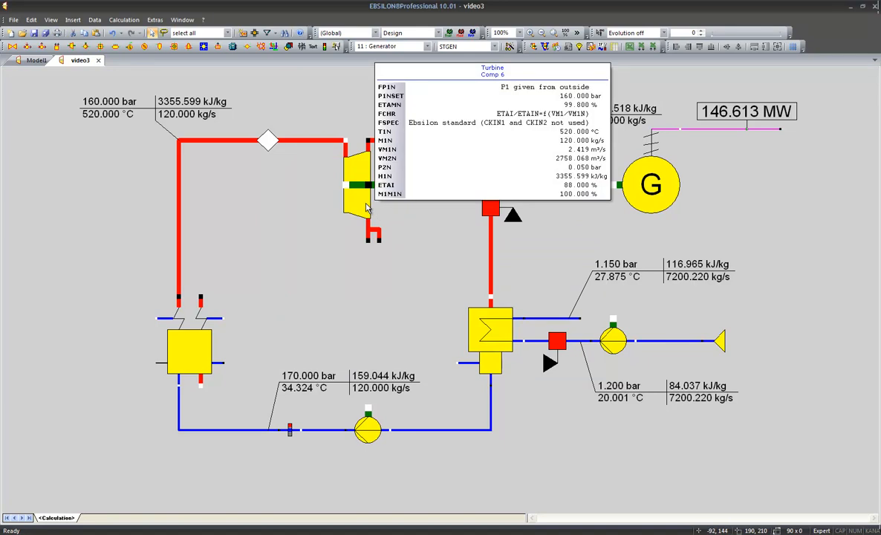
pyautogui.doubleClick(366, 204)
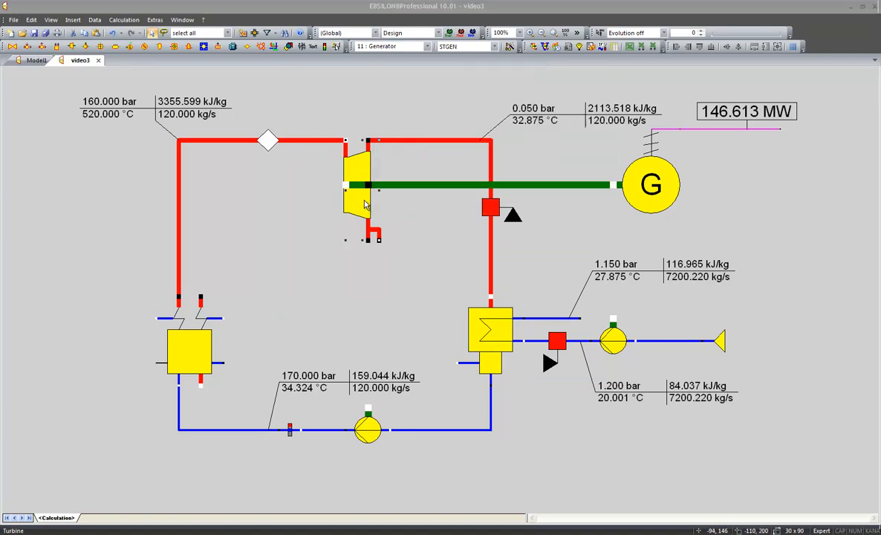
pyautogui.click(340, 170)
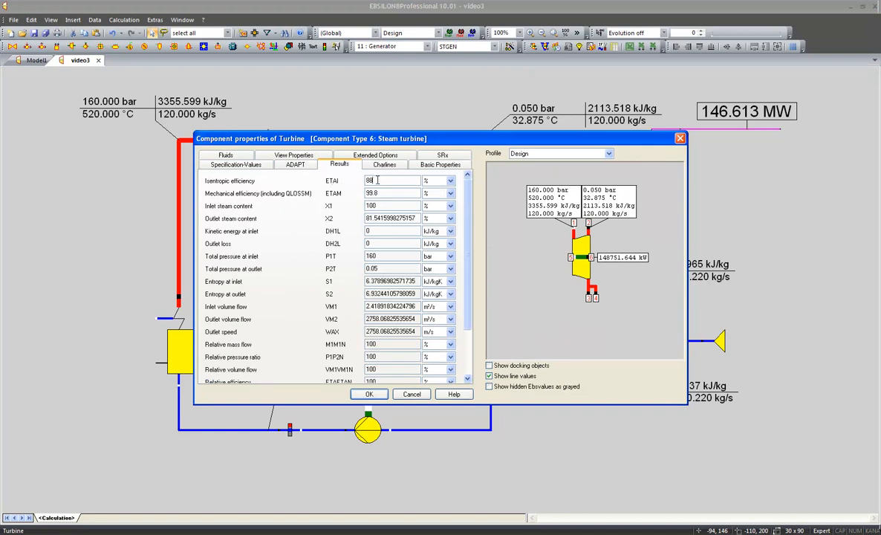
pyautogui.click(377, 180)
pyautogui.click(369, 393)
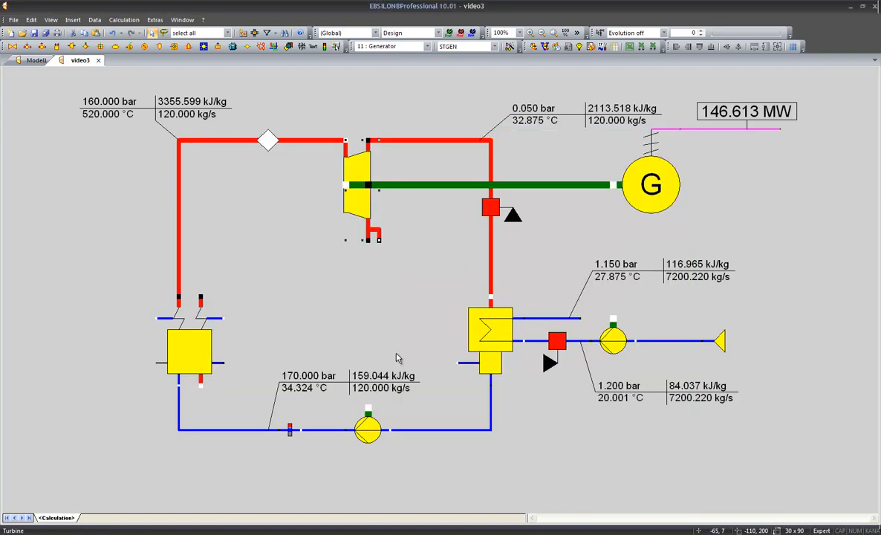
# Step: Set the unit system in the application's International Settings to From component
pyautogui.click(472, 35)
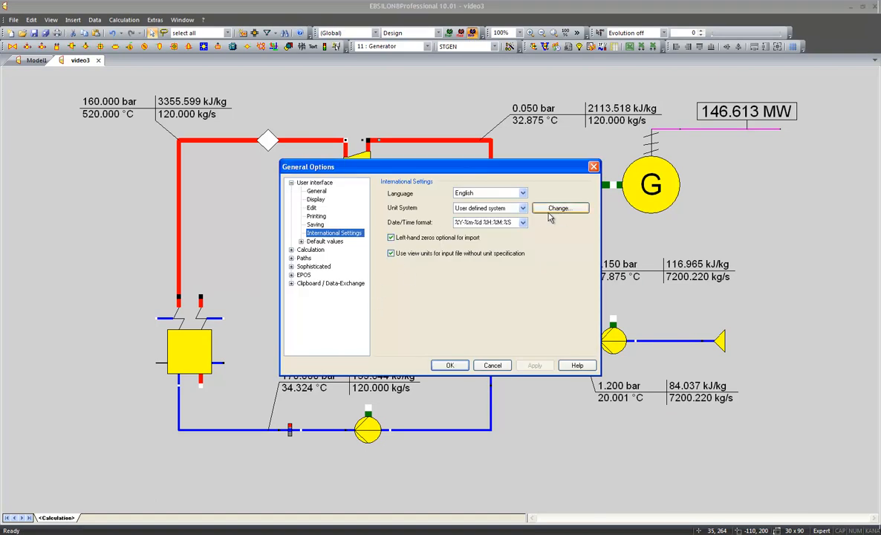
pyautogui.click(519, 208)
pyautogui.click(509, 218)
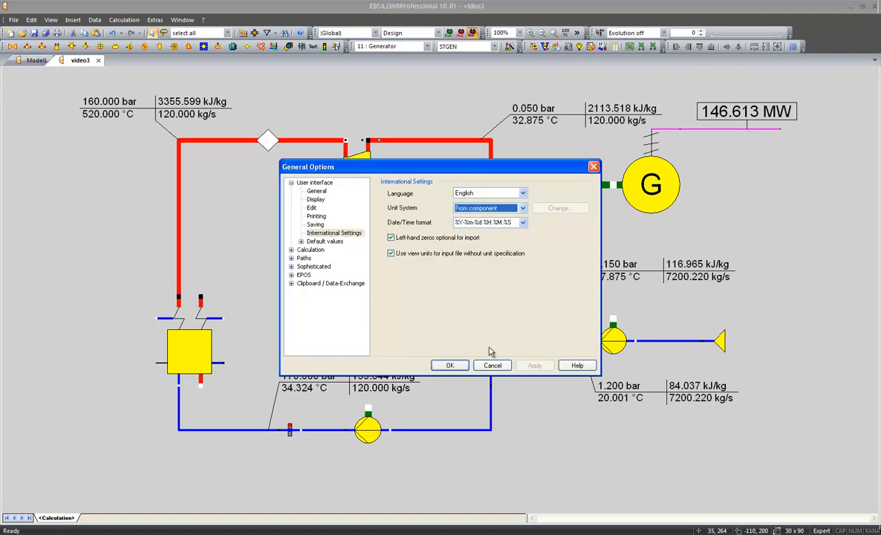
pyautogui.click(450, 365)
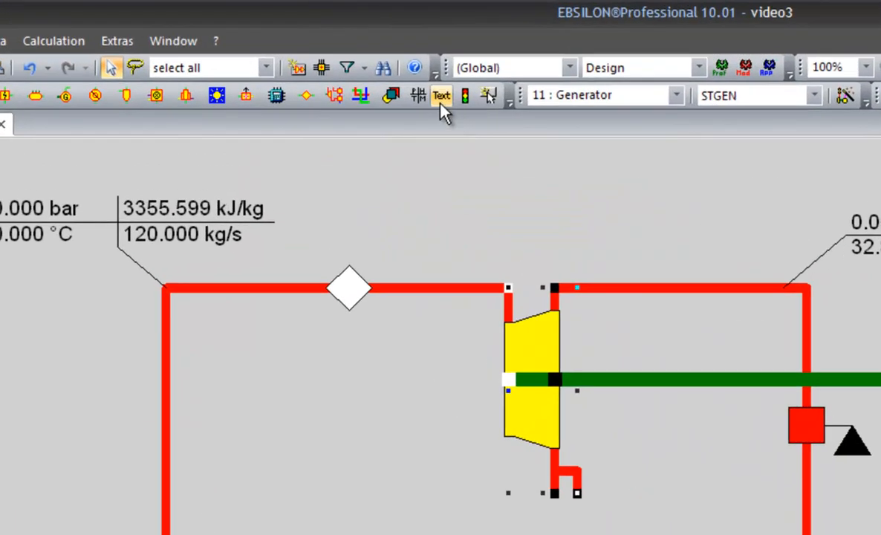
# Step: Insert a text object of about 120 x 52 in the empty area below the turbine
pyautogui.click(441, 102)
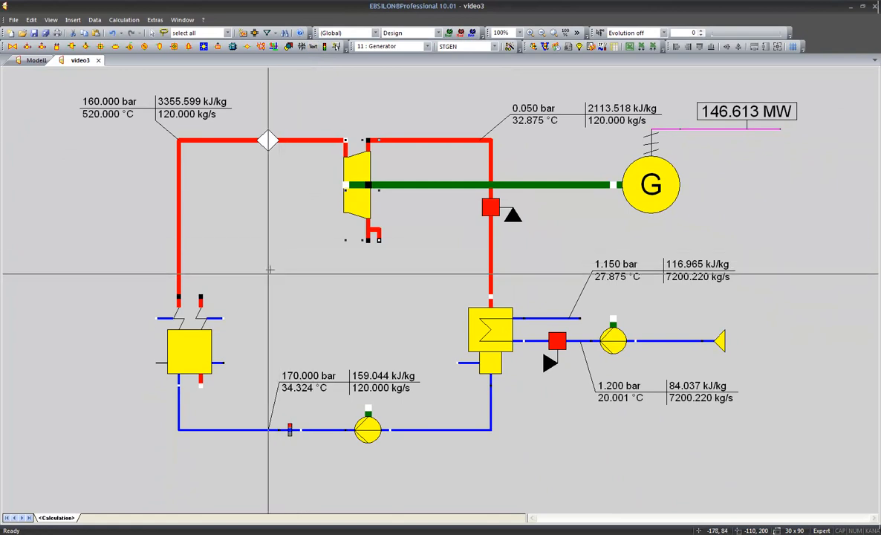
pyautogui.click(269, 270)
pyautogui.moveTo(269, 270); pyautogui.dragTo(402, 327)
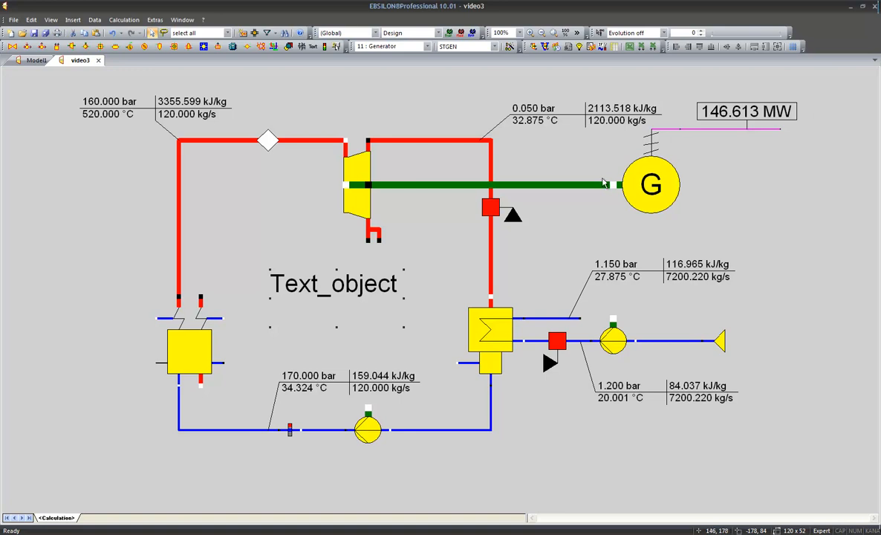
# Step: Extend the steam generator's open logic line outward to a length of about 90 and attach a value field above it
pyautogui.moveTo(167, 355)
pyautogui.moveTo(156, 366); pyautogui.dragTo(56, 363)
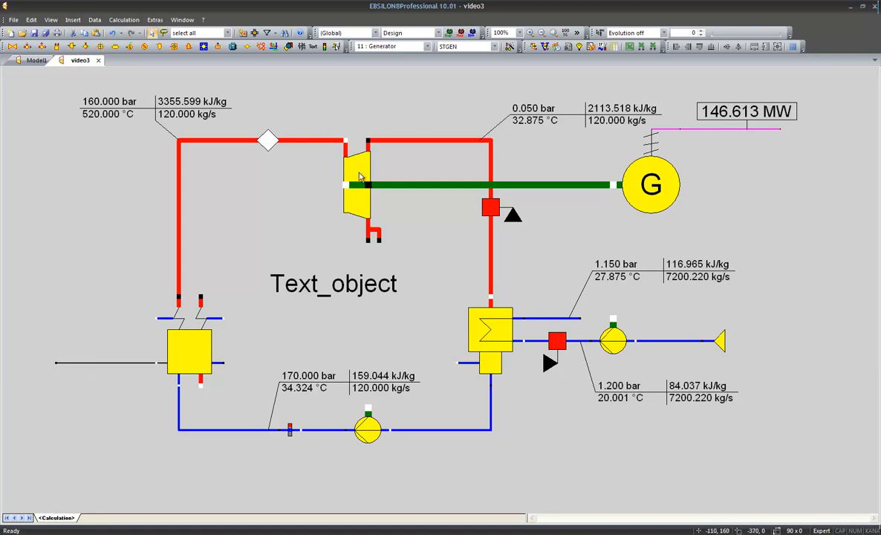
pyautogui.click(300, 47)
pyautogui.moveTo(67, 363); pyautogui.dragTo(67, 330)
# Step: Configure the logic line's value field to display only Q by removing all other identifiers from both columns
pyautogui.doubleClick(67, 331)
pyautogui.click(280, 247)
pyautogui.click(291, 308)
pyautogui.click(292, 308)
pyautogui.click(371, 247)
pyautogui.click(378, 308)
pyautogui.click(378, 308)
pyautogui.click(318, 331)
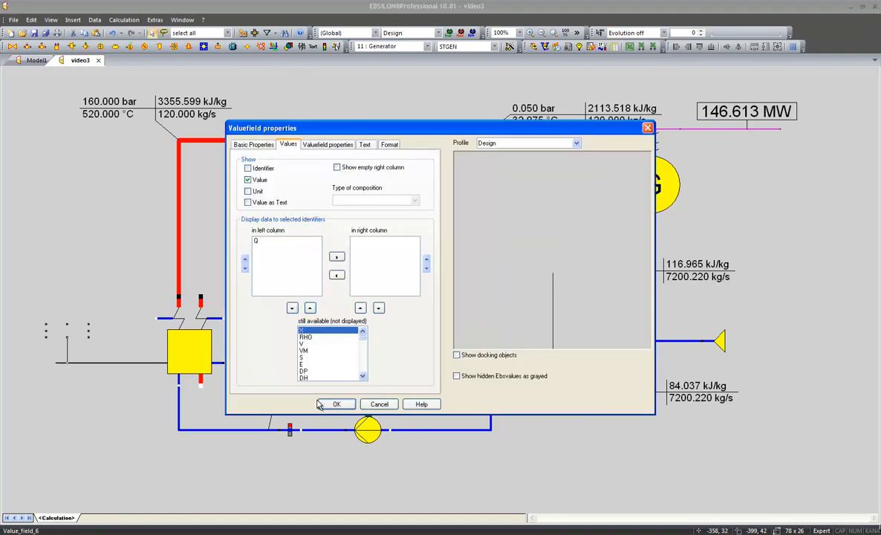
pyautogui.click(336, 403)
pyautogui.click(77, 334)
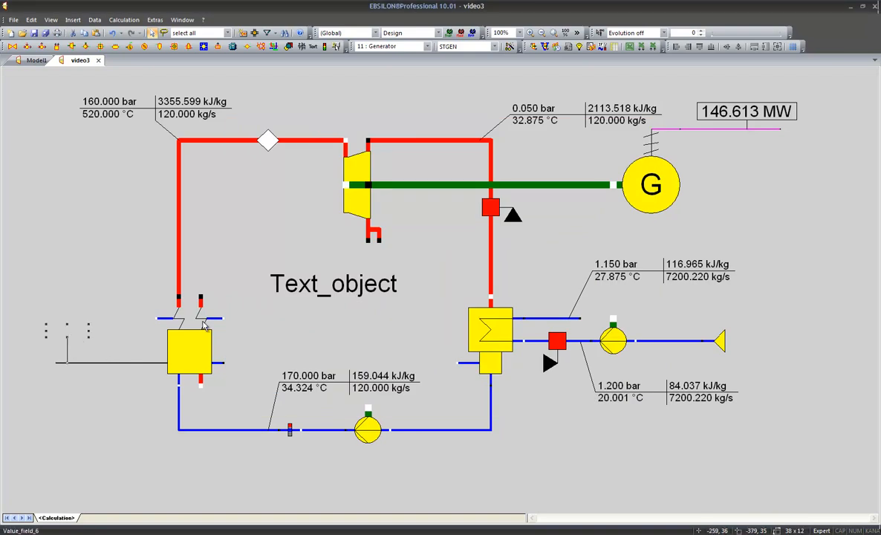
# Step: Run the simulation and take over the nominal values
pyautogui.click(532, 48)
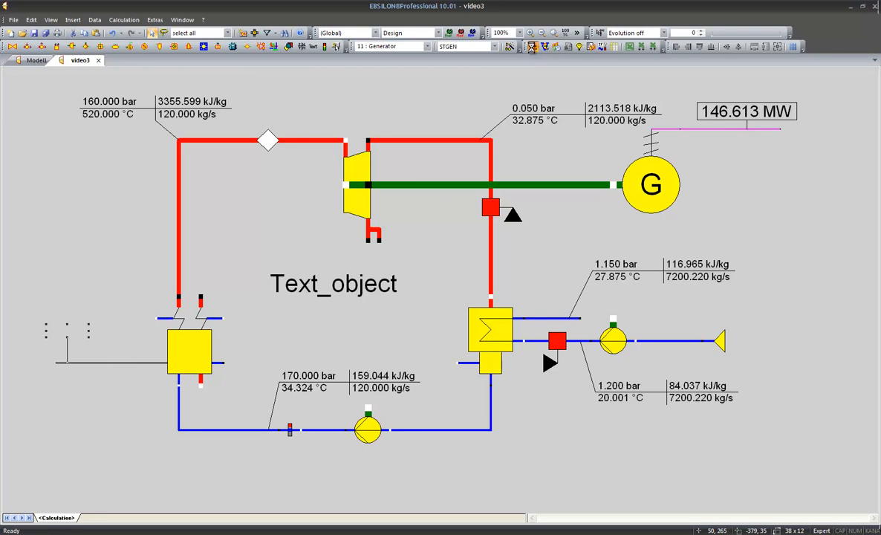
pyautogui.click(453, 288)
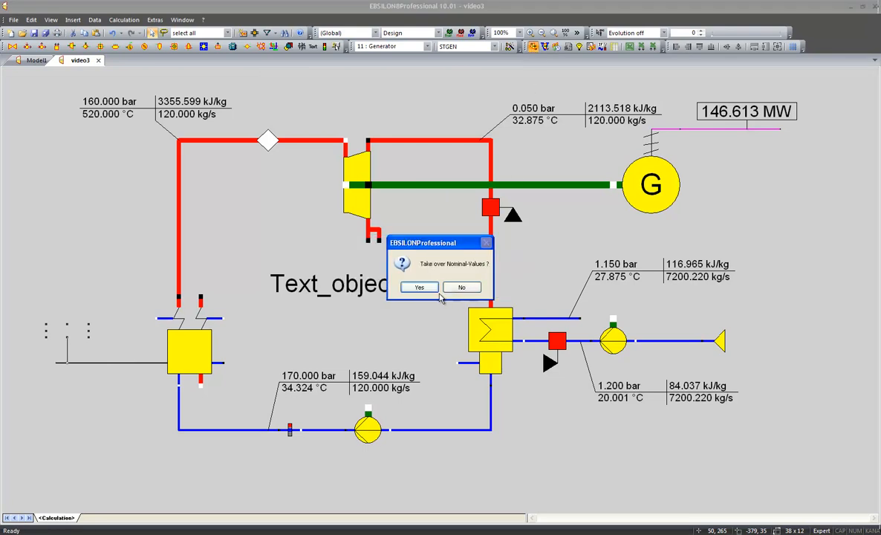
pyautogui.click(412, 287)
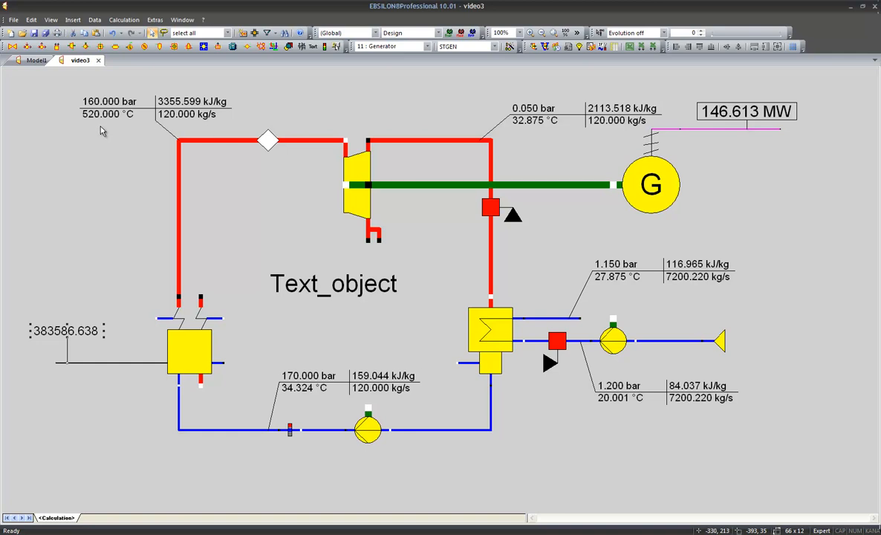
# Step: Show the unit alongside the value Q in the logic line's value field
pyautogui.doubleClick(85, 327)
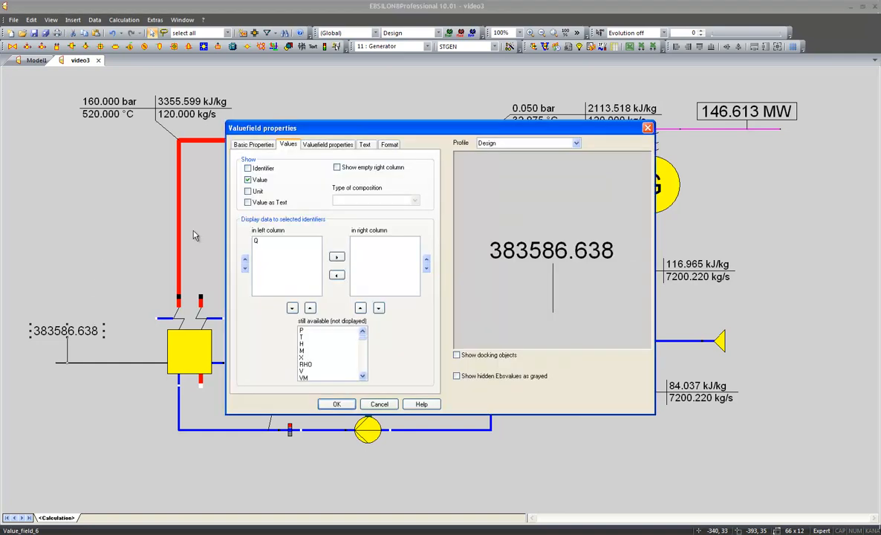
pyautogui.click(247, 192)
pyautogui.click(334, 404)
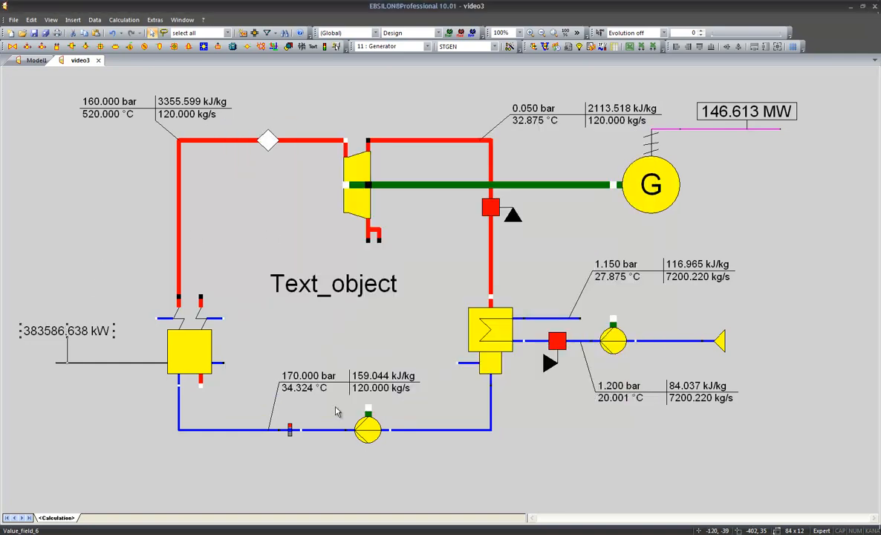
# Step: Set the energy flow unit of the steam generator's logic line to MW in the pipe values
pyautogui.doubleClick(97, 361)
pyautogui.click(449, 228)
pyautogui.click(438, 246)
pyautogui.click(368, 356)
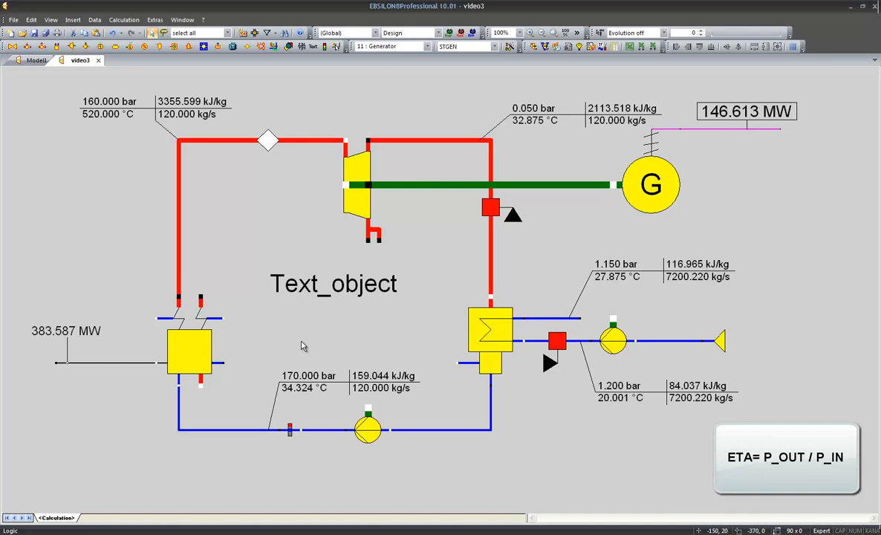
# Step: Replace the placeholder content of the text object with "Gross efficiency="
pyautogui.doubleClick(300, 290)
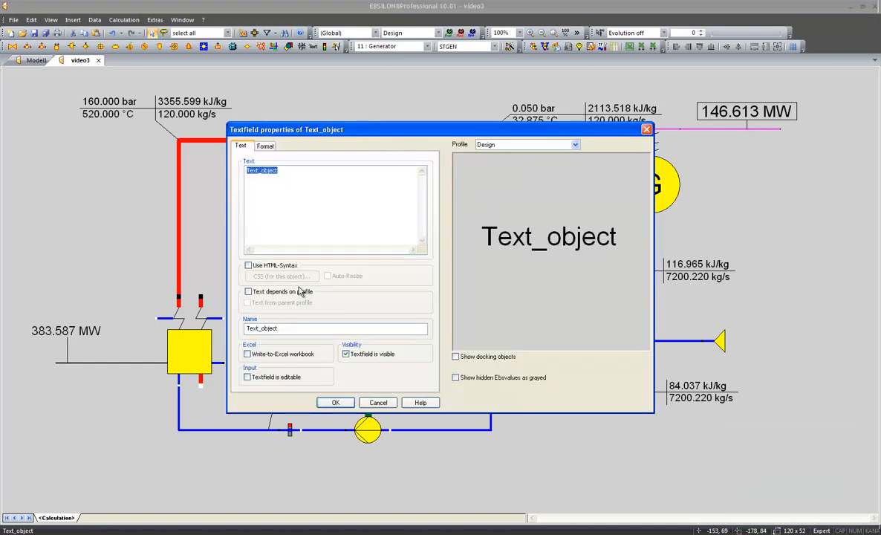
pyautogui.write('Gross efficiency=')
pyautogui.moveTo(295, 172); pyautogui.dragTo(253, 172)
pyautogui.click(247, 171)
pyautogui.click(332, 402)
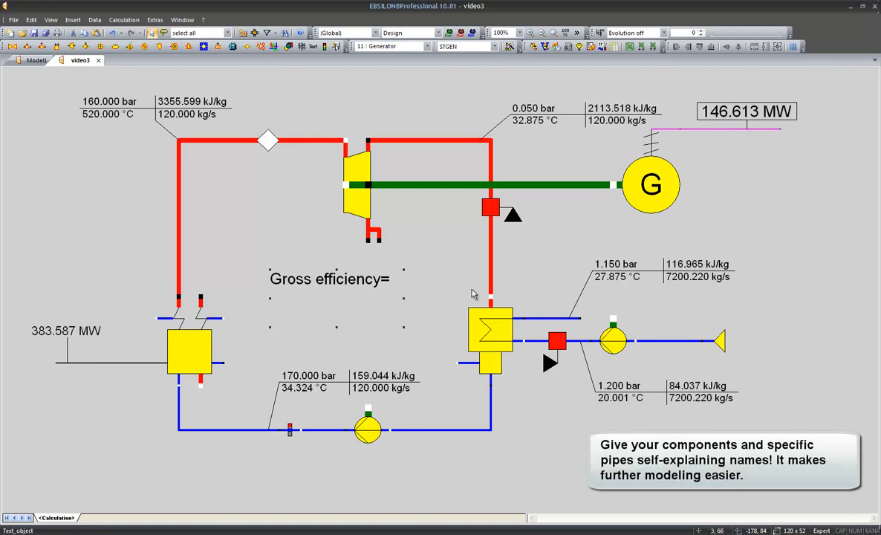
# Step: Rename the generator's electric line Power_out
pyautogui.doubleClick(709, 134)
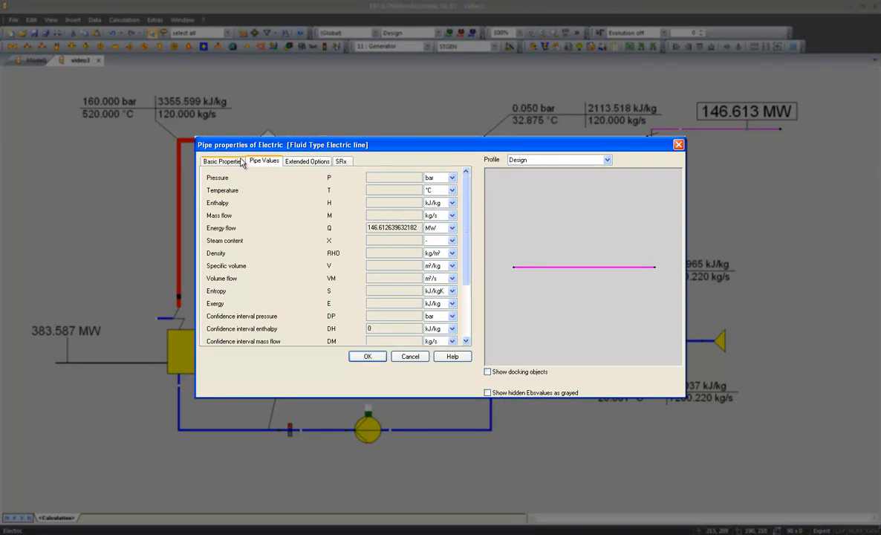
pyautogui.click(241, 161)
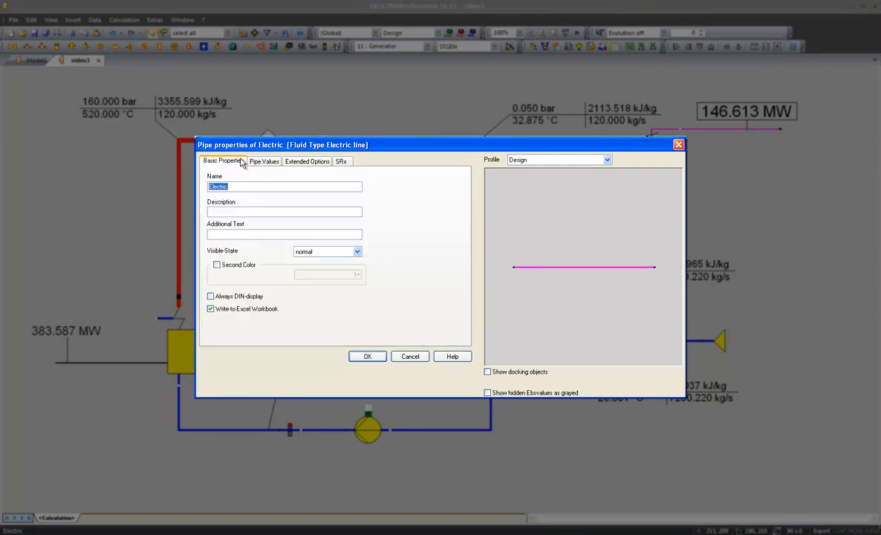
pyautogui.write('Power_out')
pyautogui.moveTo(247, 187); pyautogui.dragTo(179, 193)
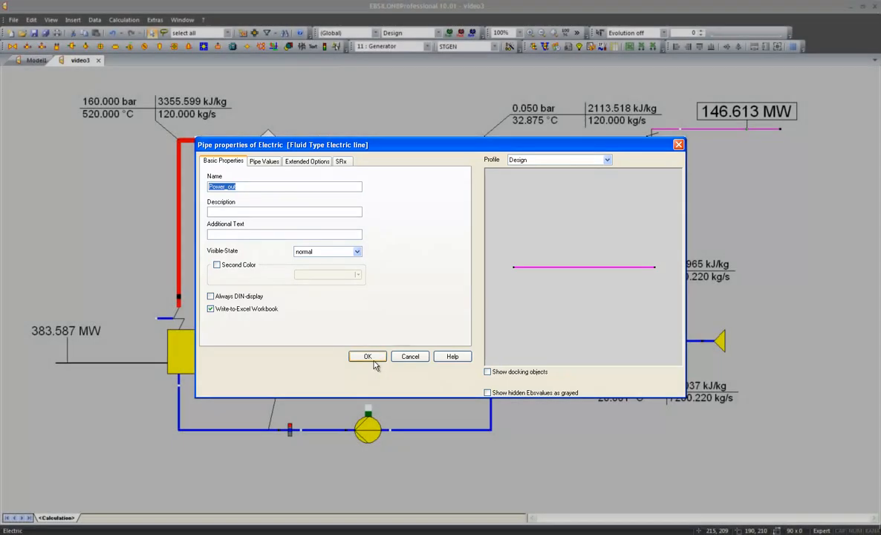
pyautogui.click(366, 356)
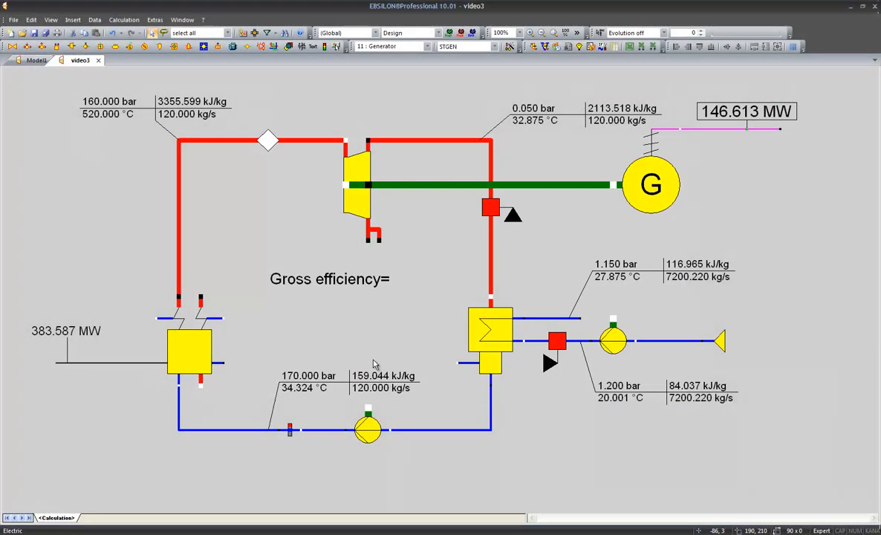
# Step: Rename the steam generator's logic line Power_in
pyautogui.doubleClick(75, 338)
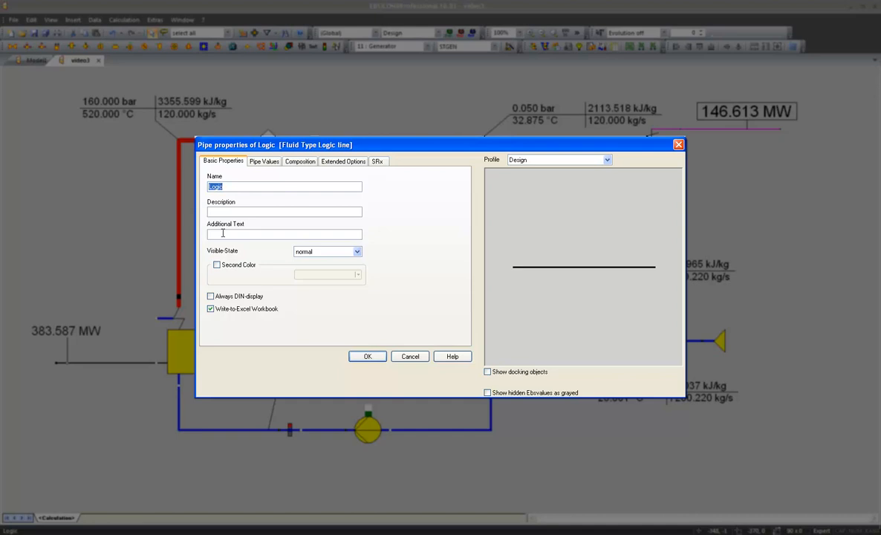
pyautogui.write('Power_out')
pyautogui.press('BackSpace')
pyautogui.press('BackSpace')
pyautogui.write('in')
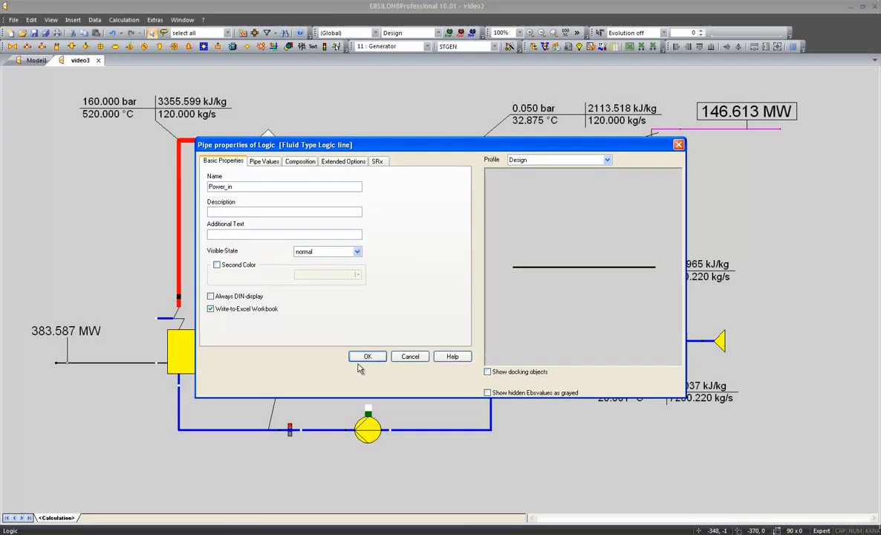
pyautogui.click(360, 357)
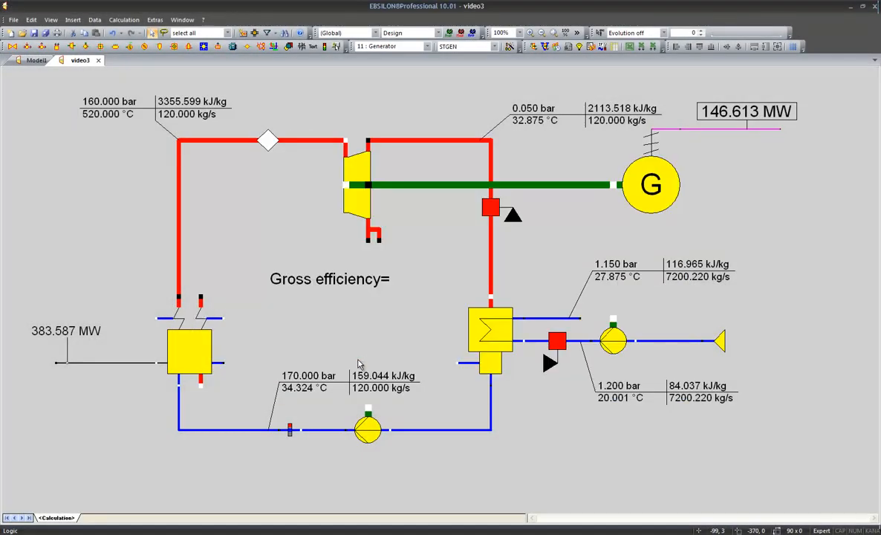
# Step: Append the expression {Power_out.Q/Power_in.Q} to the "Gross efficiency=" text
pyautogui.doubleClick(317, 276)
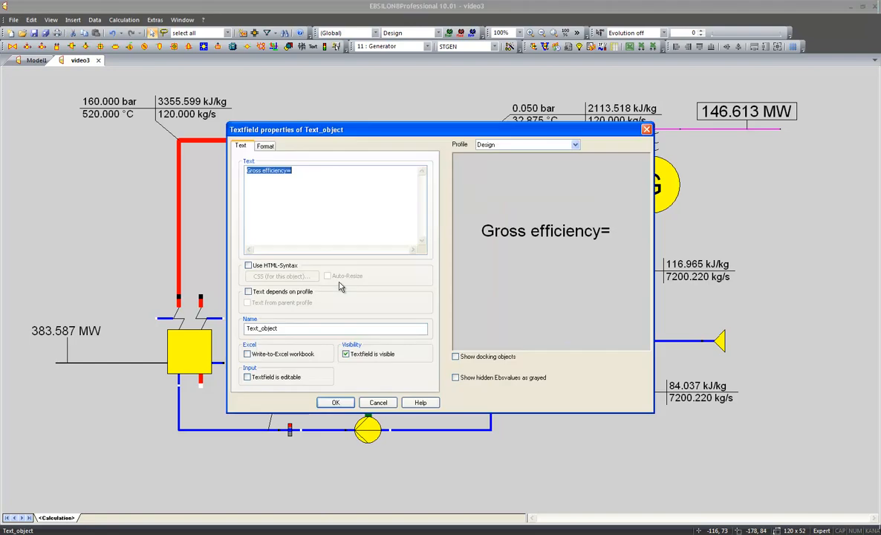
pyautogui.click(319, 173)
pyautogui.write('(Power_out.Q')
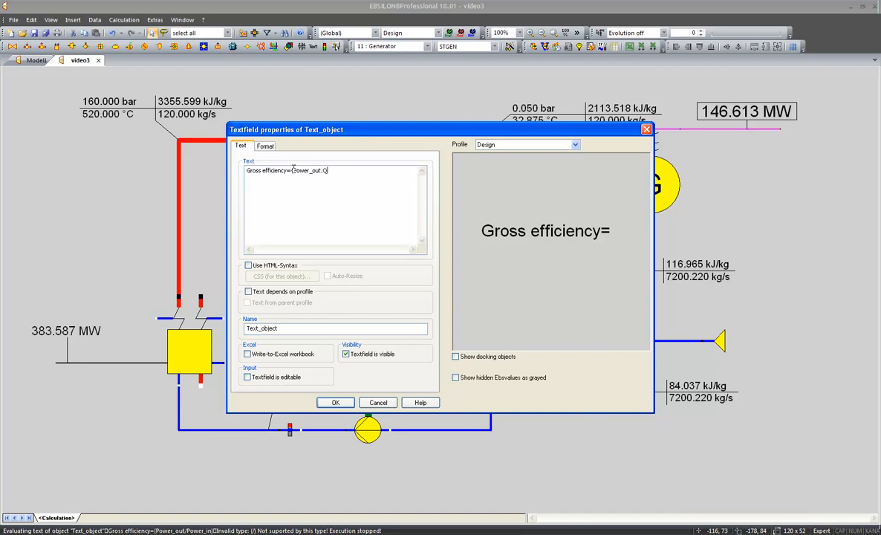
pyautogui.write('/Power_in.')
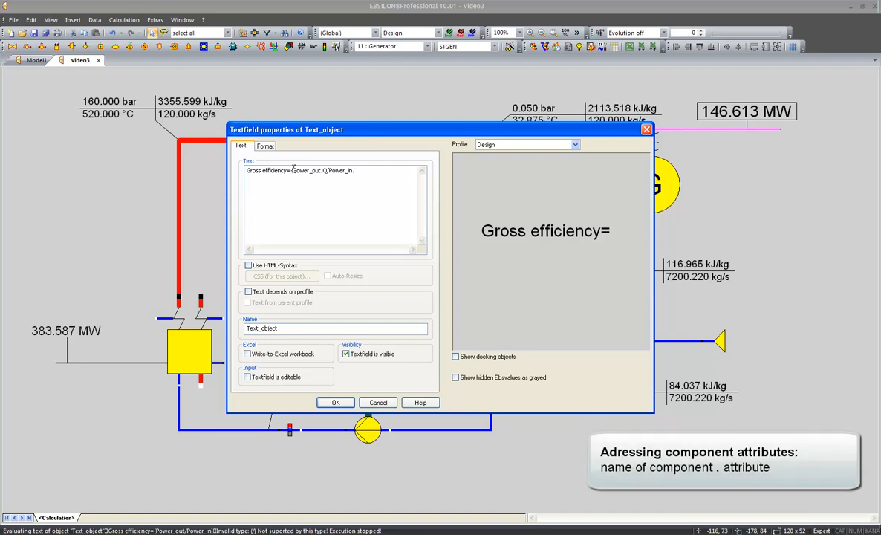
pyautogui.write('Q}')
pyautogui.click(336, 402)
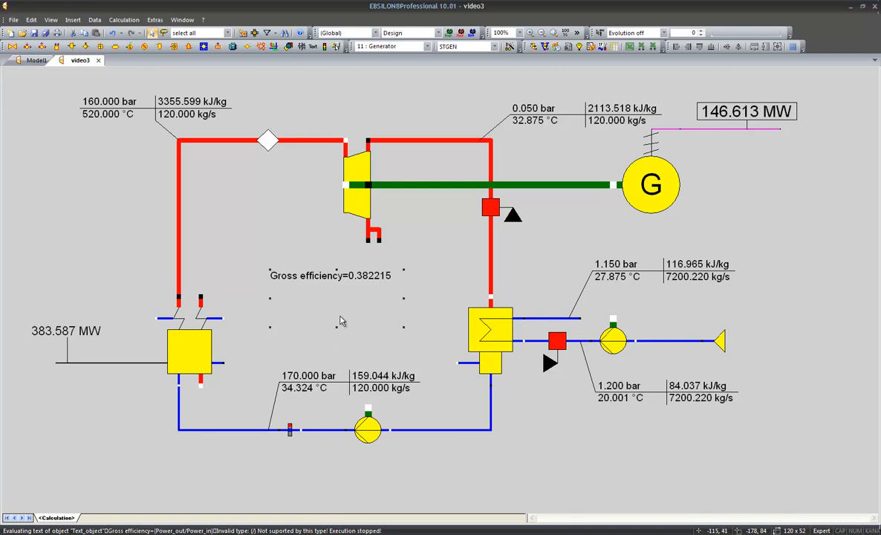
# Step: Change the gross efficiency expression to {Power_out.Q/Power_in.Q*100;%.2f} and shorten the text field's frame to fit its line
pyautogui.doubleClick(337, 276)
pyautogui.click(291, 171)
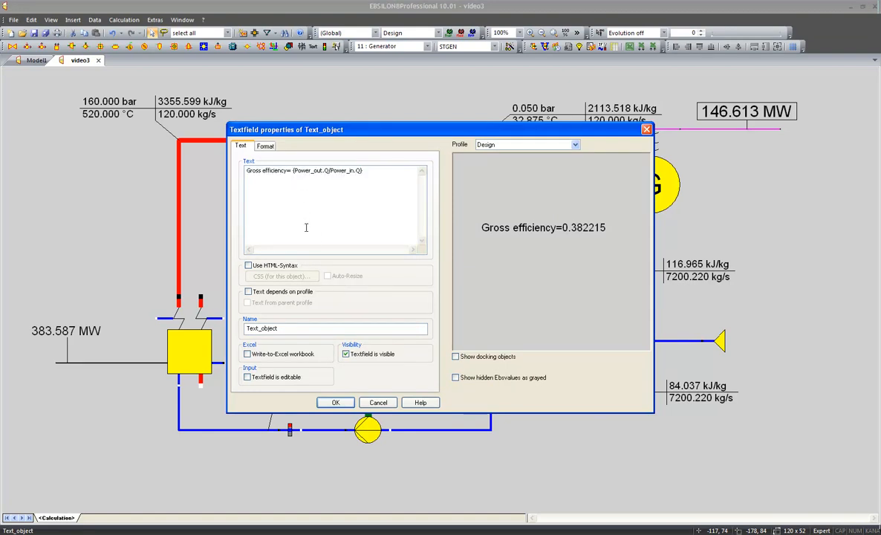
pyautogui.click(361, 171)
pyautogui.write('*100')
pyautogui.write(';%')
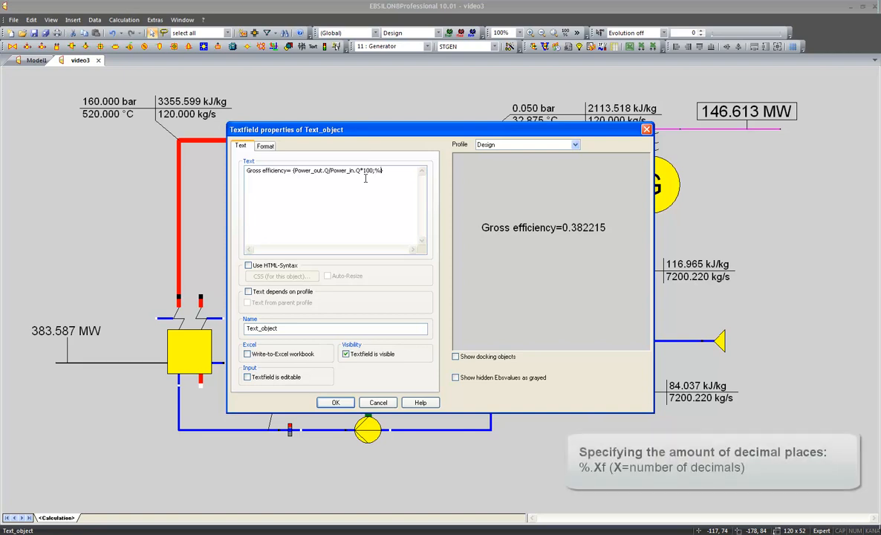
pyautogui.write('.')
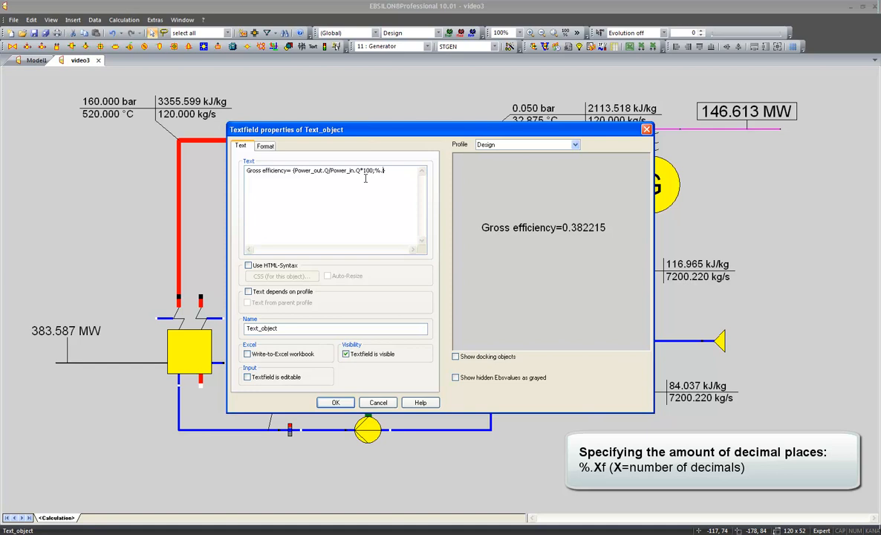
pyautogui.write('2')
pyautogui.write('f')
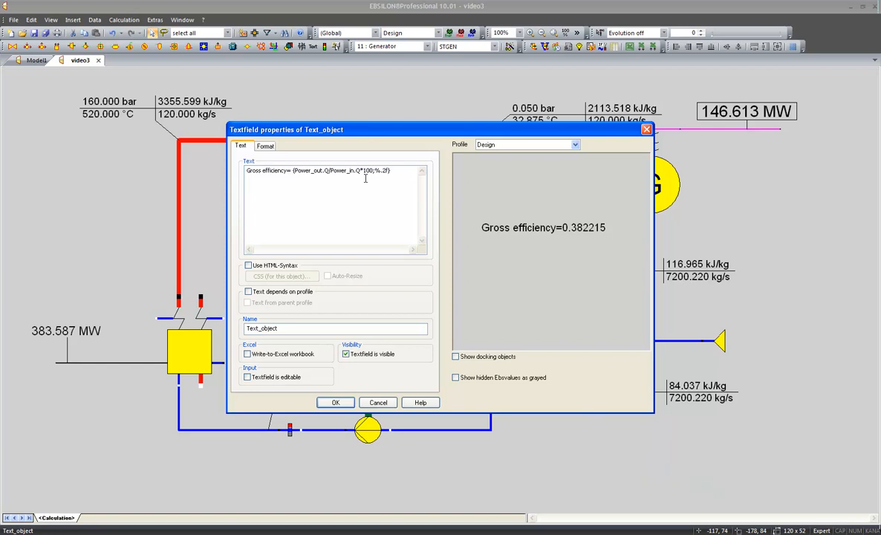
pyautogui.click(334, 402)
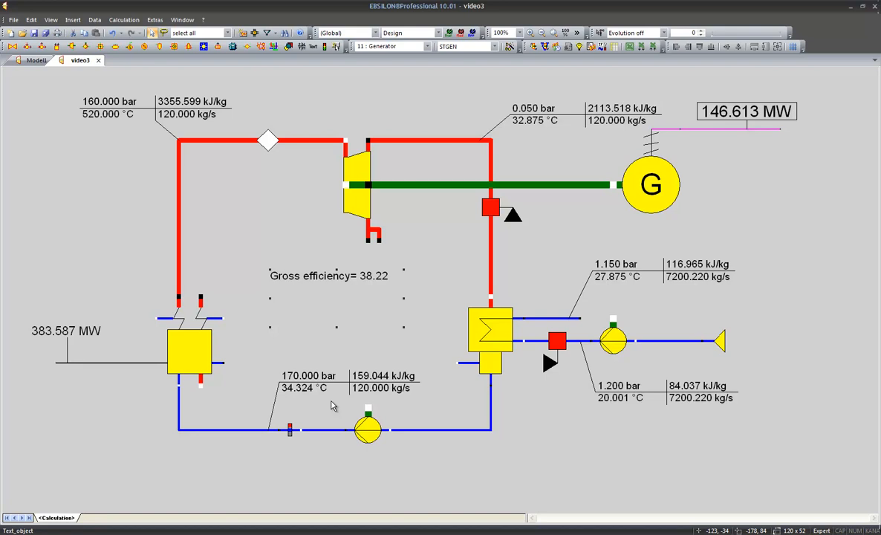
pyautogui.moveTo(335, 327); pyautogui.dragTo(334, 292)
pyautogui.click(333, 309)
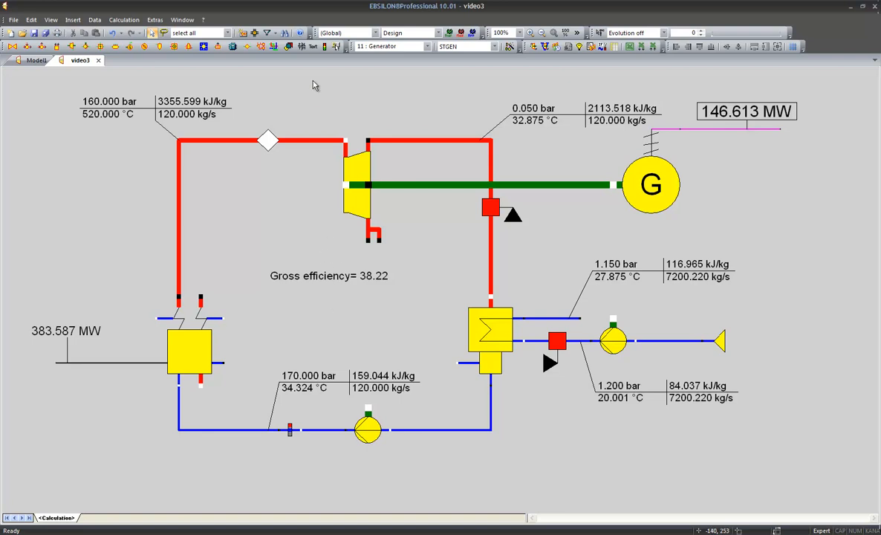
# Step: Add a text object about 103 x 35 below the gross efficiency text and make it editable
pyautogui.click(312, 47)
pyautogui.moveTo(271, 300); pyautogui.dragTo(385, 339)
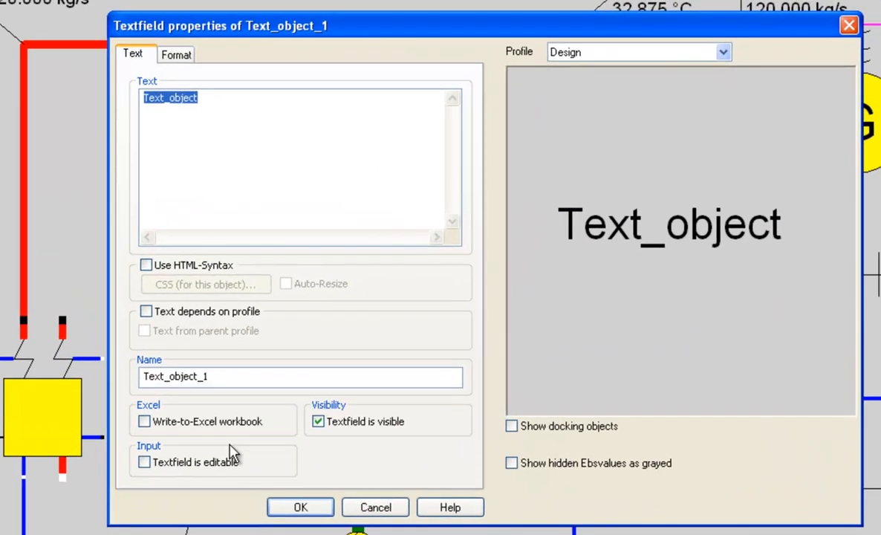
pyautogui.click(169, 475)
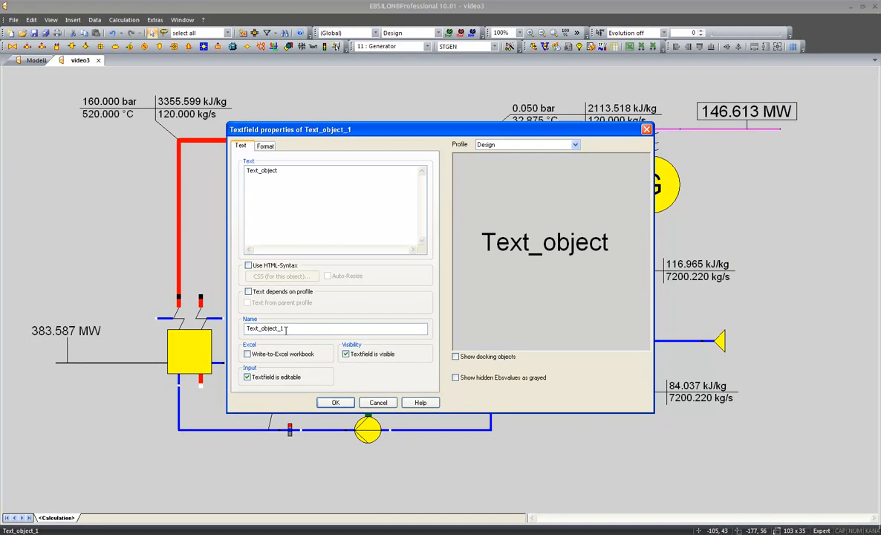
# Step: Name the new text field P_LS and set its content to 150
pyautogui.moveTo(285, 327); pyautogui.dragTo(244, 331)
pyautogui.write('P_LS')
pyautogui.moveTo(279, 171); pyautogui.dragTo(229, 172)
pyautogui.write('1')
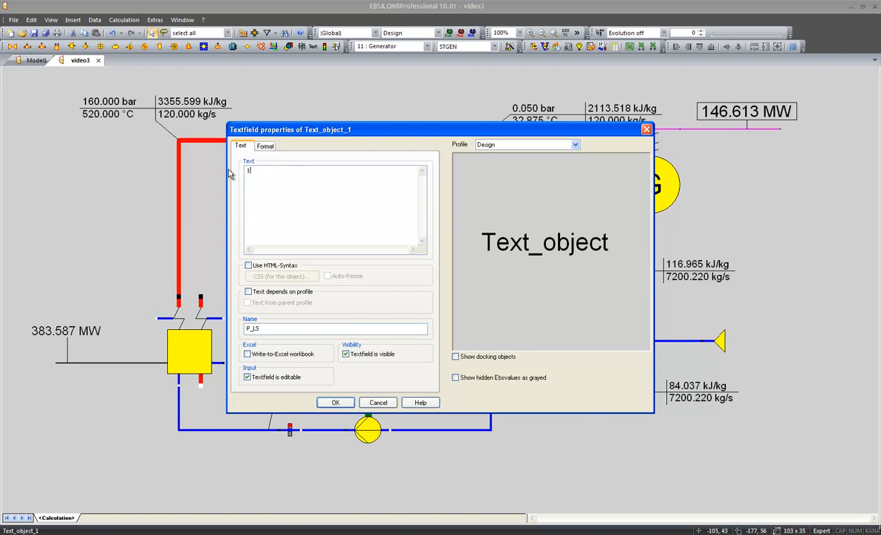
pyautogui.write('50')
pyautogui.click(334, 403)
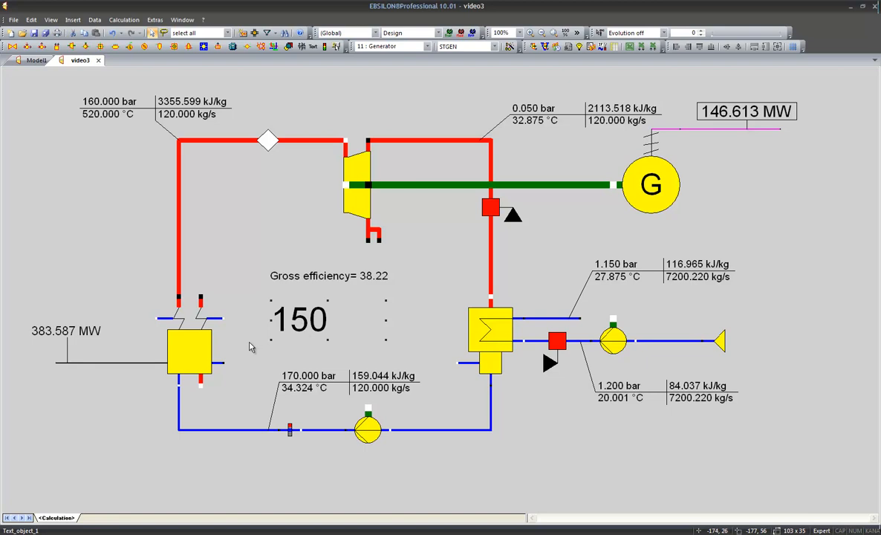
# Step: Link the steam generator's nominal live steam pressure P2N to the text field with the expression P_LS.text
pyautogui.click(180, 355)
pyautogui.doubleClick(179, 355)
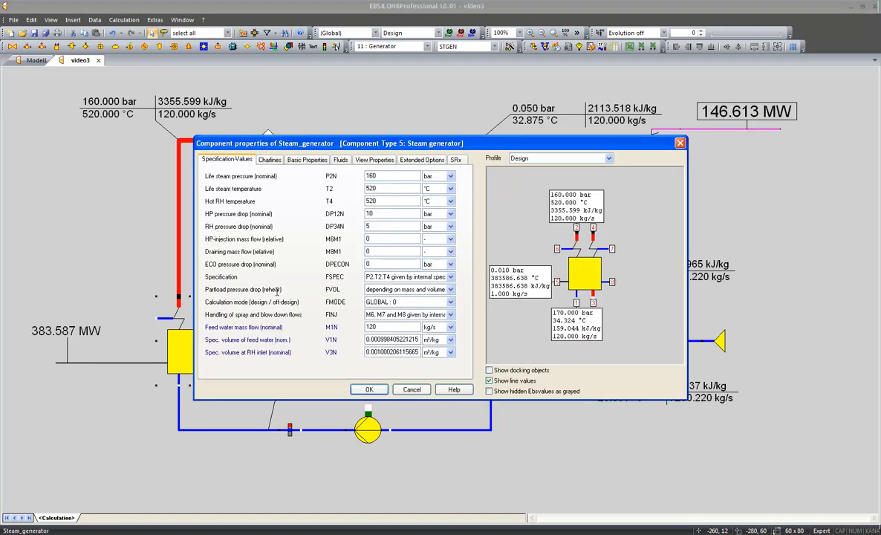
pyautogui.doubleClick(369, 175)
pyautogui.write('P_LS.text')
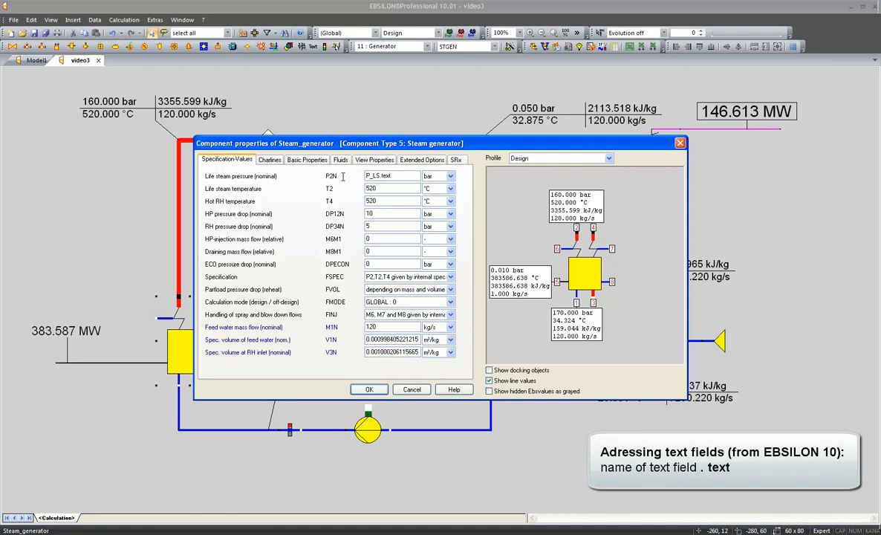
pyautogui.click(370, 390)
pyautogui.moveTo(178, 355)
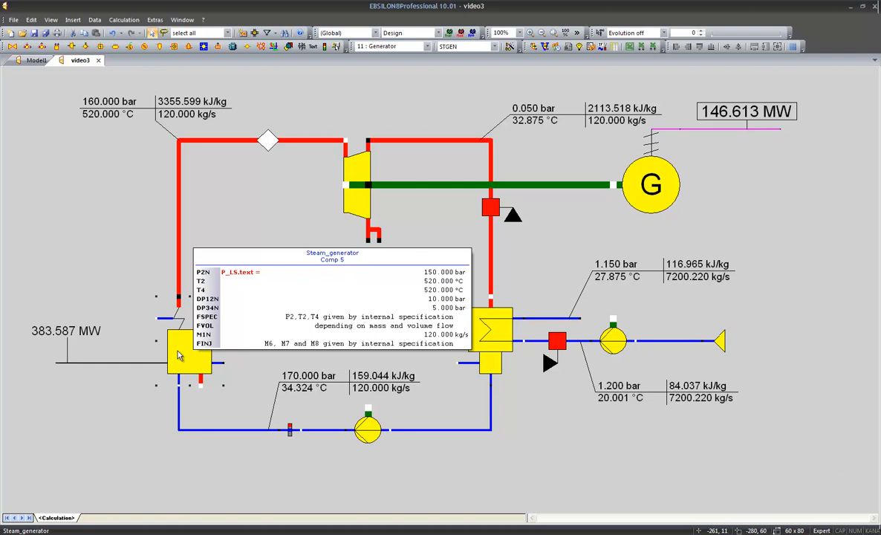
# Step: Run the calculation with the linked live steam pressure and close the completion message
pyautogui.click(533, 47)
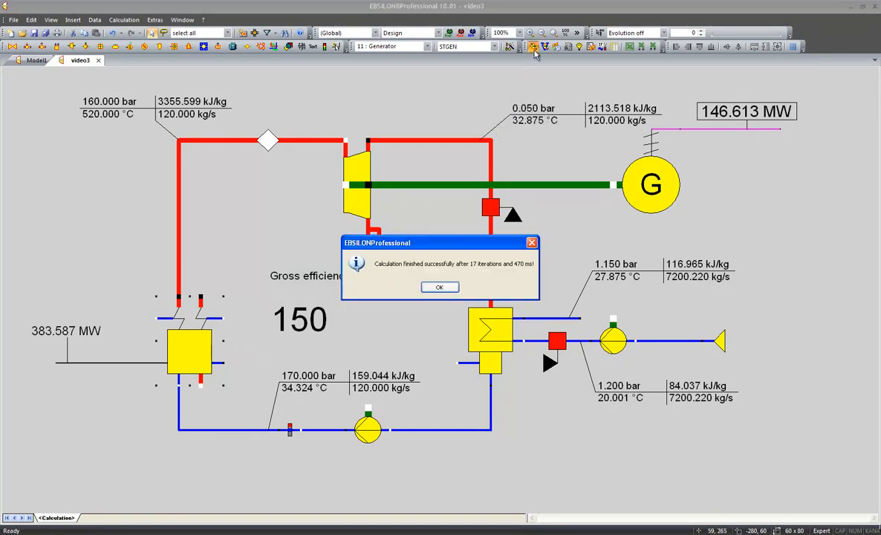
pyautogui.click(448, 285)
pyautogui.click(419, 287)
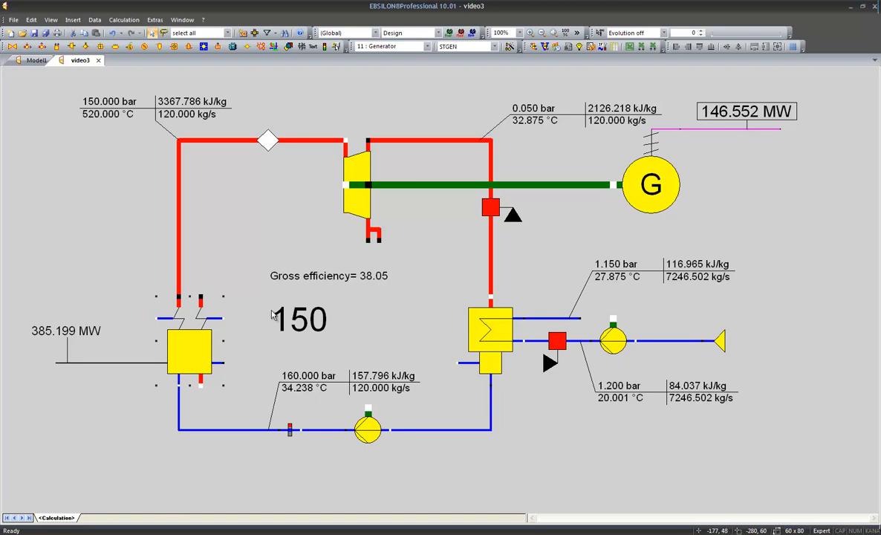
# Step: Shrink the 150 field and shift it right, and draw a text object about 77 x 27 on its left side
pyautogui.click(327, 318)
pyautogui.moveTo(300, 293); pyautogui.dragTo(381, 325)
pyautogui.click(313, 47)
pyautogui.moveTo(271, 305); pyautogui.dragTo(353, 337)
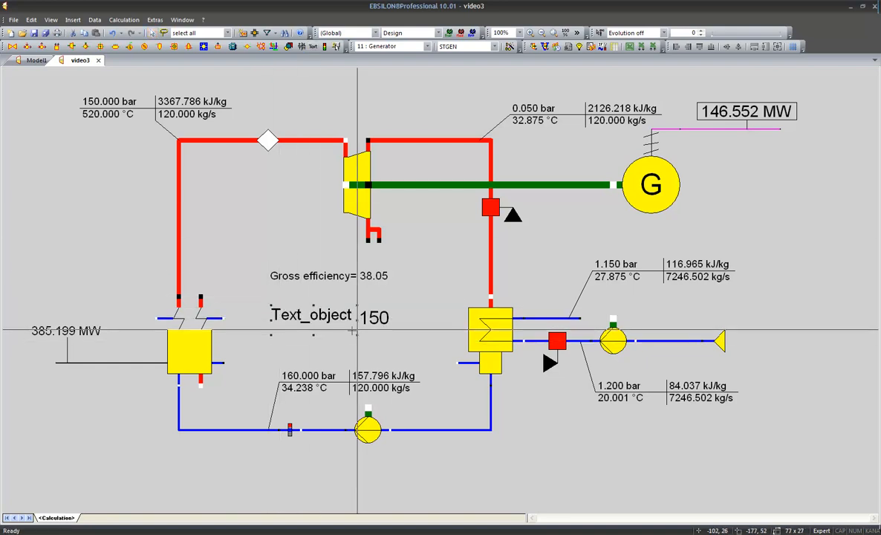
# Step: Set the new text object's content to "Live Steam Pressure:" and place it directly beside the pressure value
pyautogui.doubleClick(311, 318)
pyautogui.write('Live Steam Pressure:')
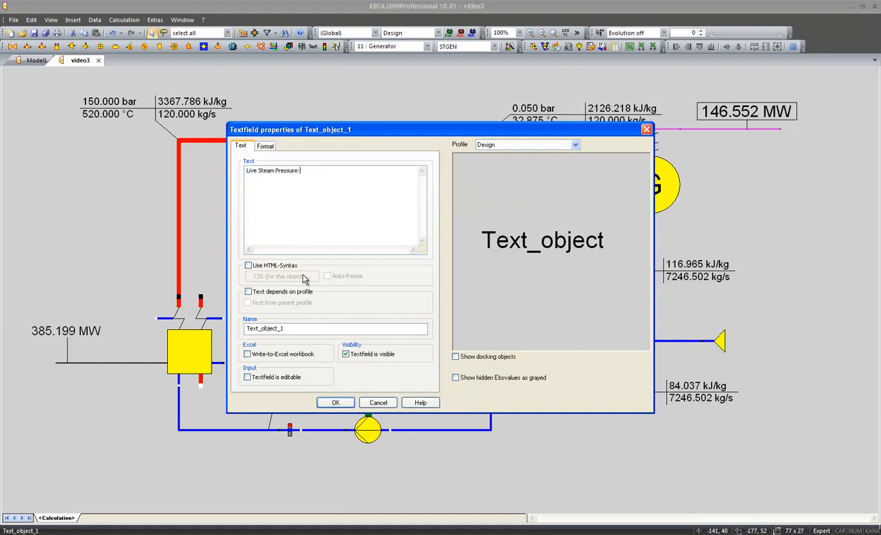
pyautogui.click(335, 402)
pyautogui.moveTo(341, 327); pyautogui.dragTo(318, 320)
pyautogui.moveTo(350, 327)
pyautogui.mouseDown()
pyautogui.moveTo(361, 327)
pyautogui.moveTo(348, 322)
pyautogui.mouseUp()
pyautogui.click(375, 347)
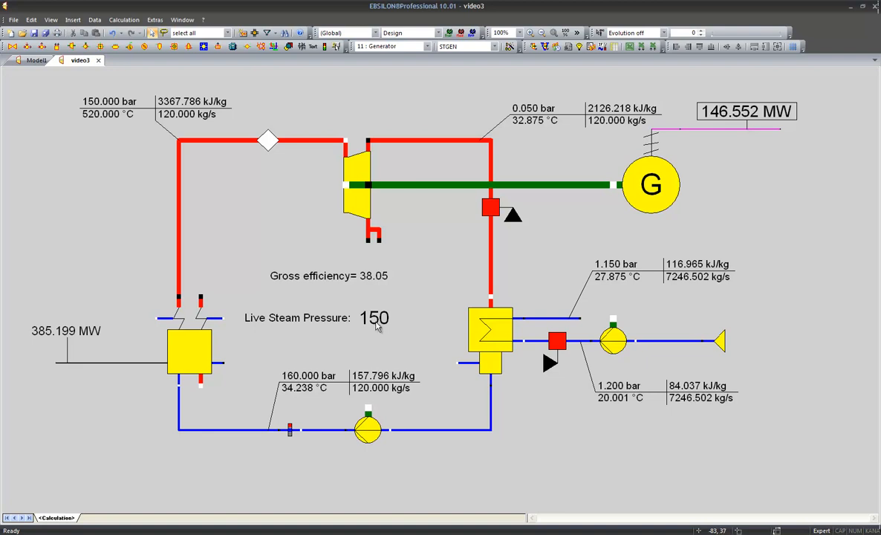
# Step: Set the value in the editable live steam pressure field to 100
pyautogui.doubleClick(377, 323)
pyautogui.moveTo(372, 314); pyautogui.dragTo(354, 317)
pyautogui.click(406, 311)
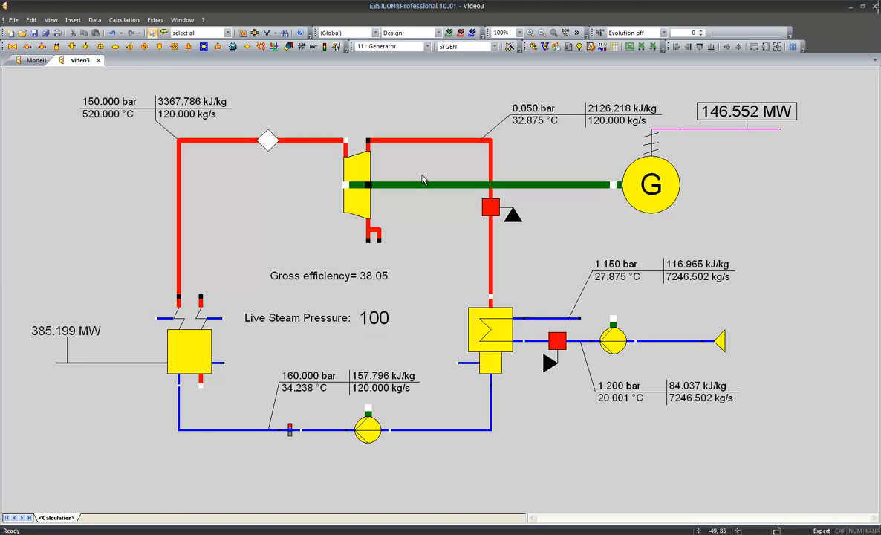
# Step: Recalculate the model for the live steam pressure of 100 bar and close the completion message
pyautogui.click(533, 46)
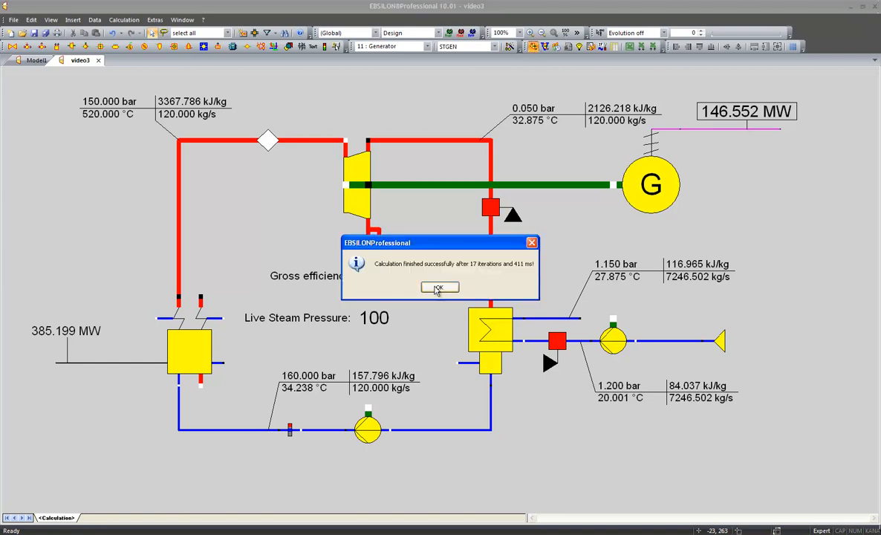
pyautogui.click(438, 286)
pyautogui.click(420, 286)
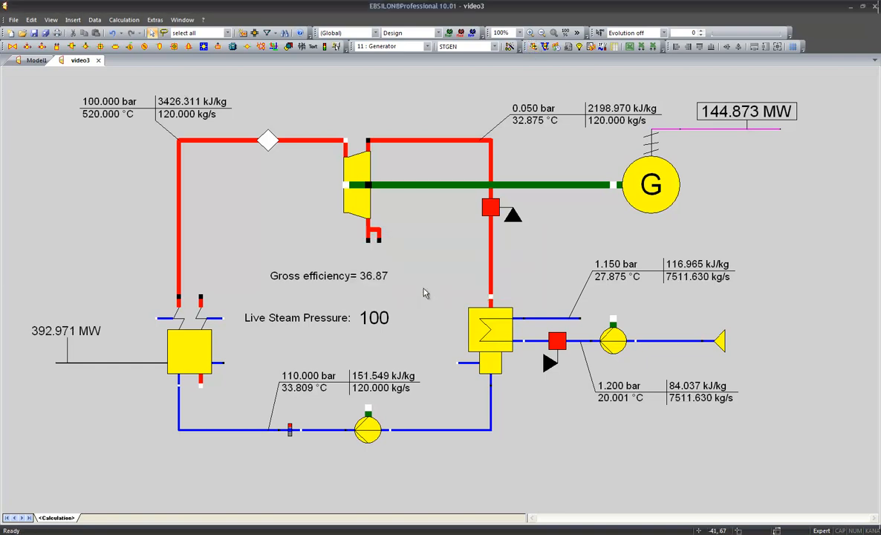